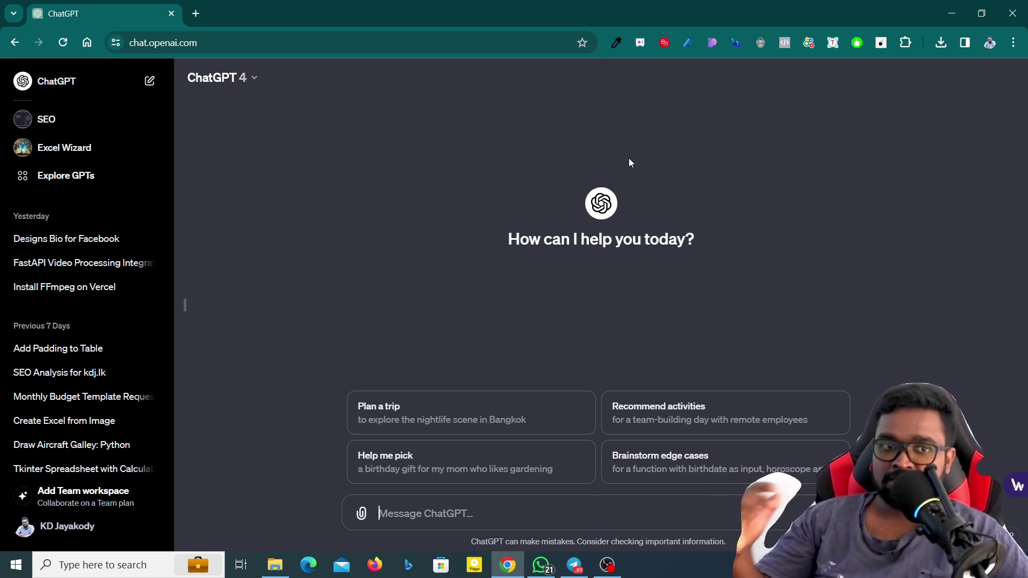
left_click(254, 80)
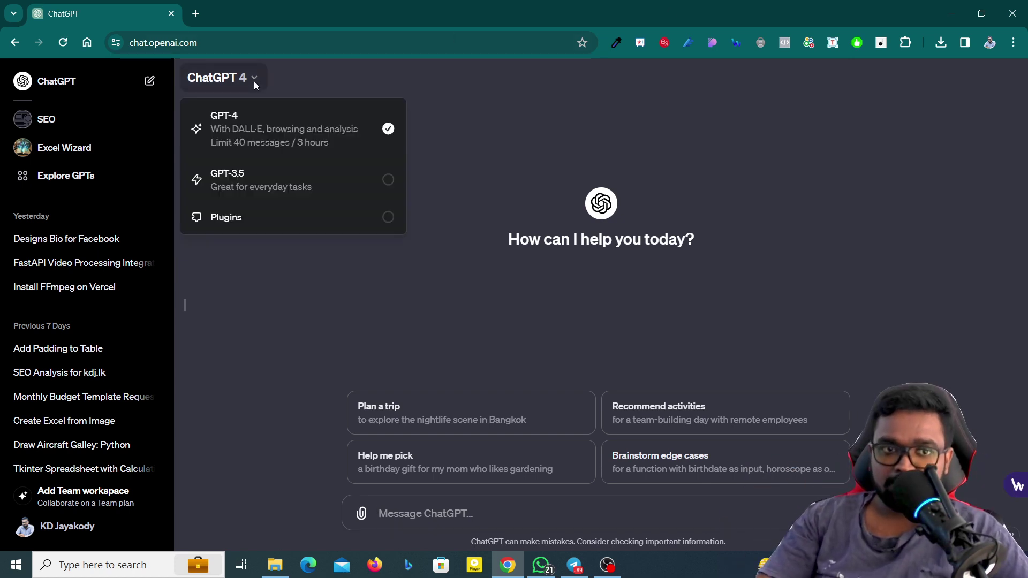
left_click(533, 91)
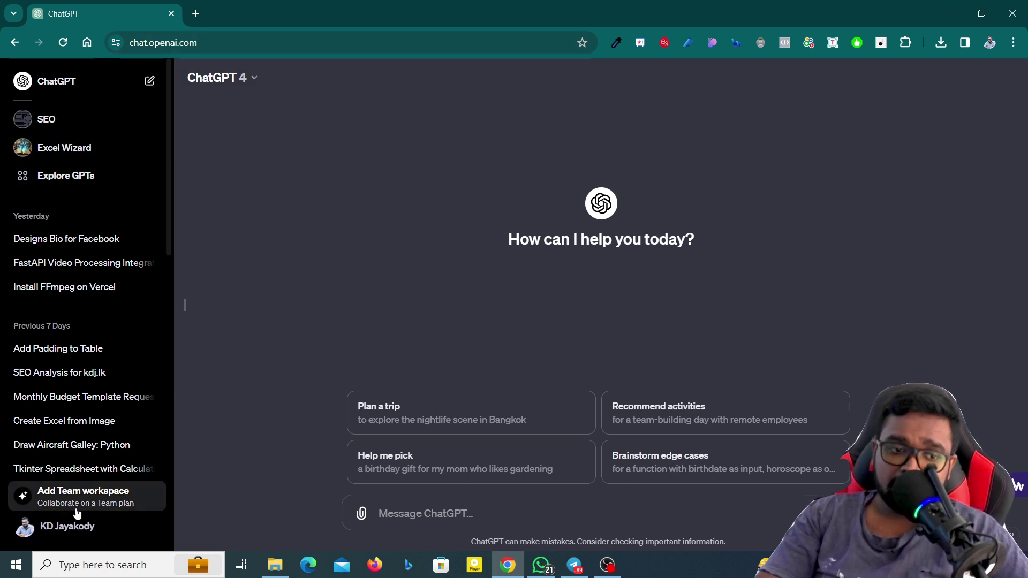
Start creating a new custom GPT from the account's My GPTs page
left_click(70, 529)
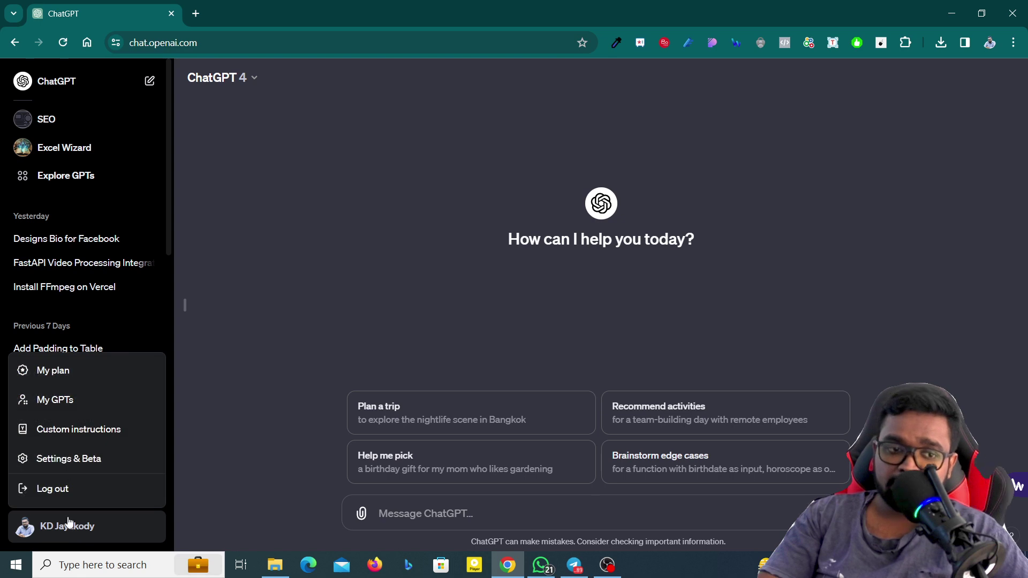
left_click(70, 406)
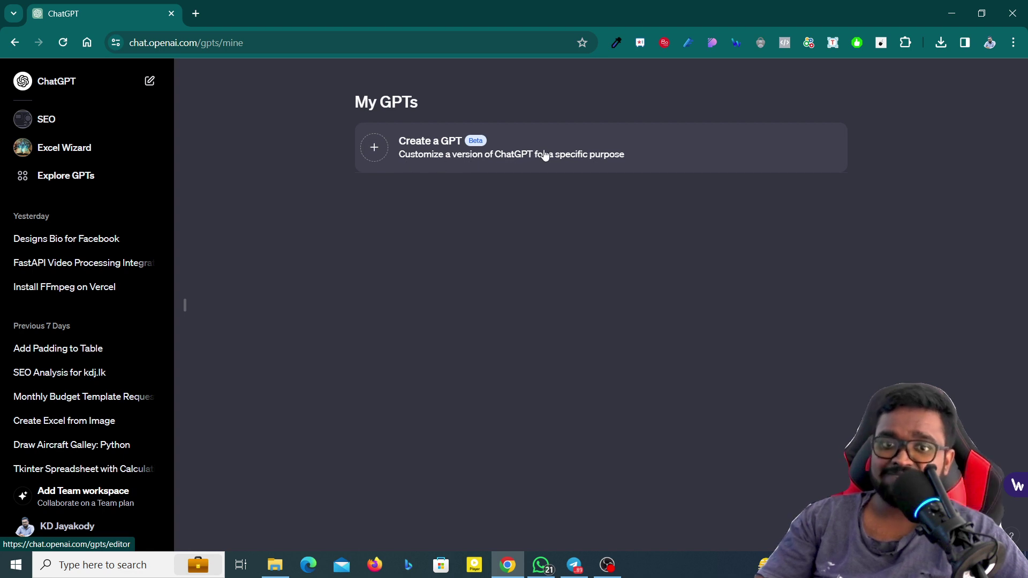
left_click(528, 164)
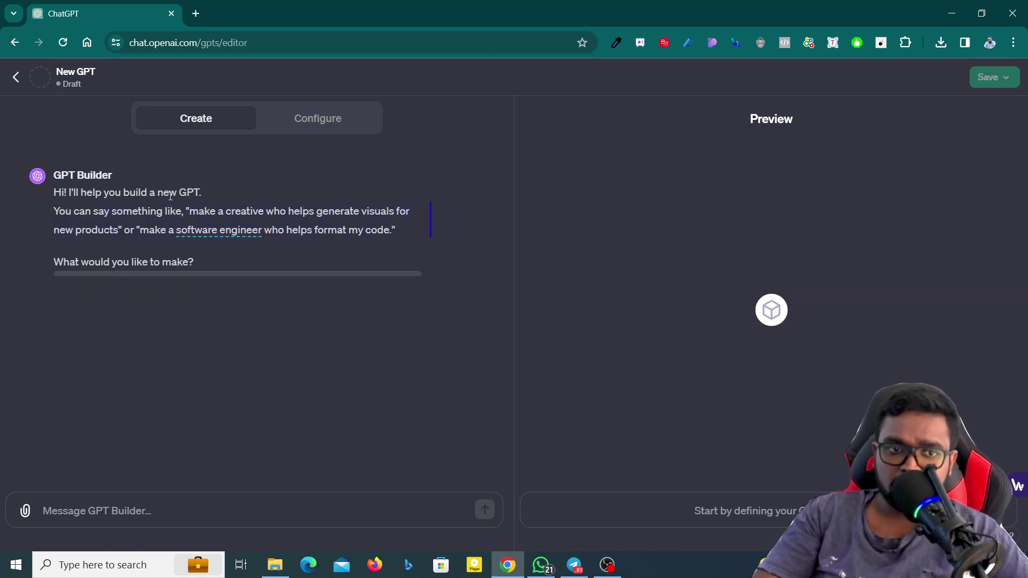
left_click(137, 215)
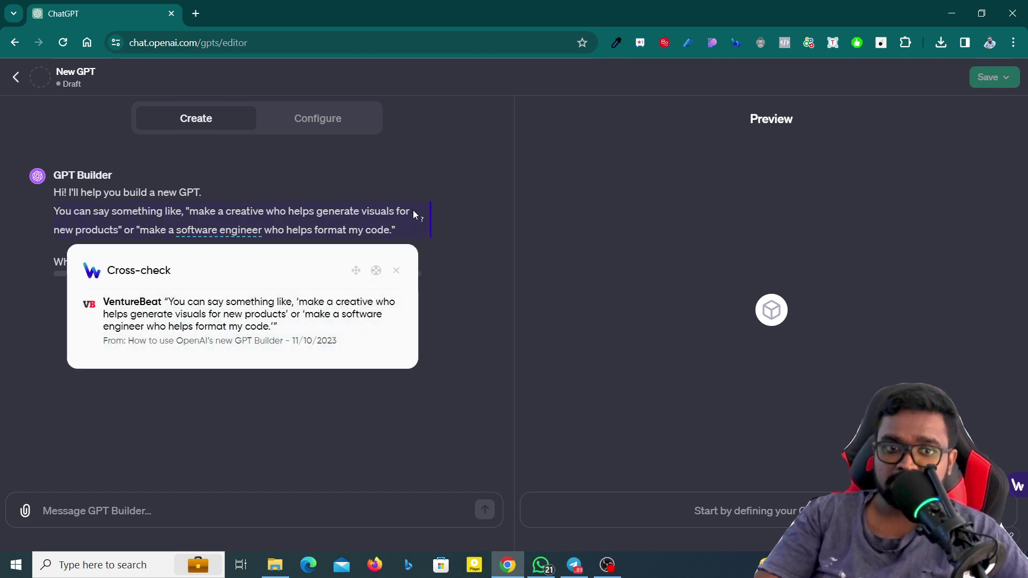
left_click(463, 215)
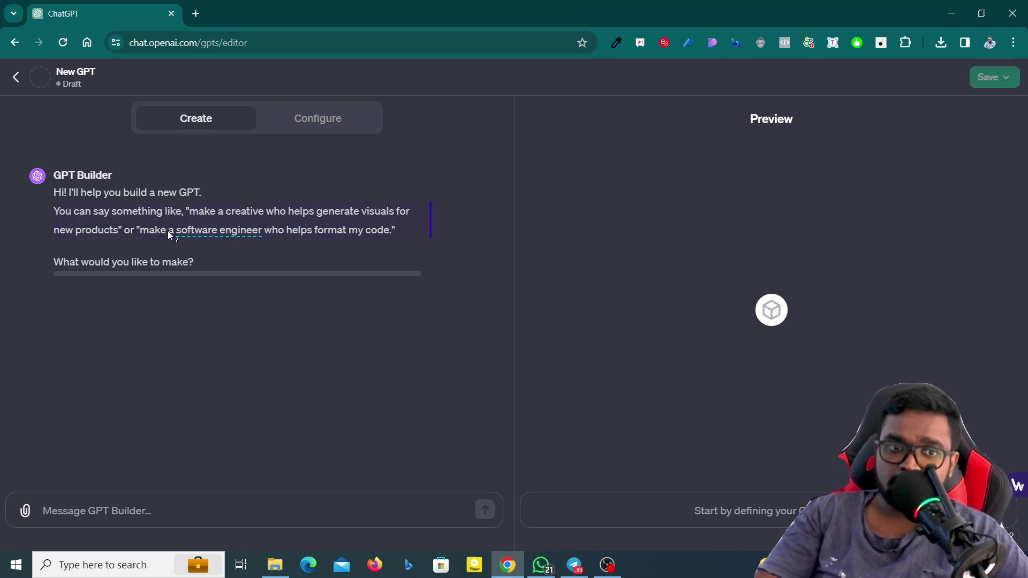
left_click(361, 235)
left_click(596, 249)
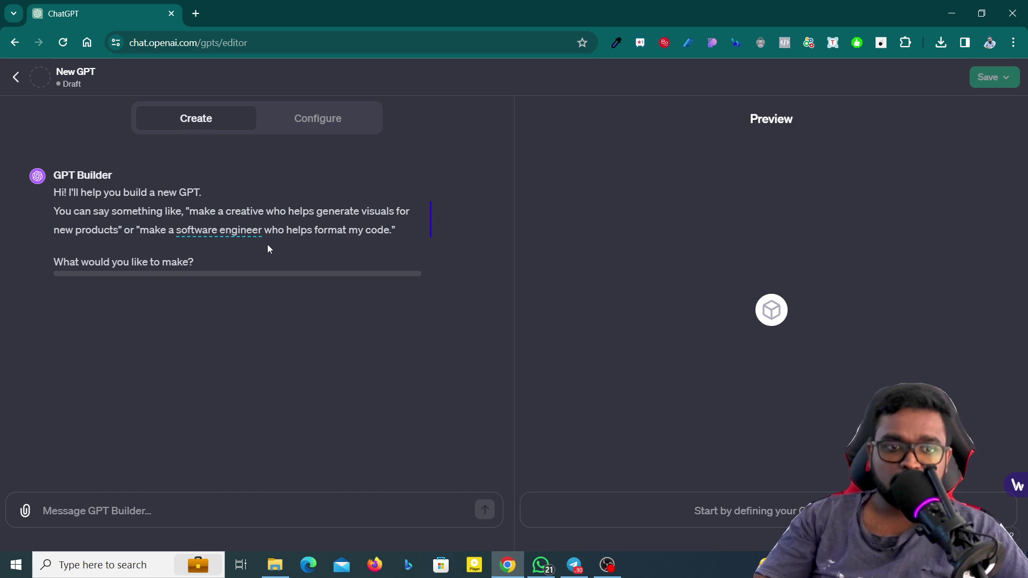
Switch the GPT editor to manual configuration and name the GPT "OL ICT - KD Bot"
left_click(305, 128)
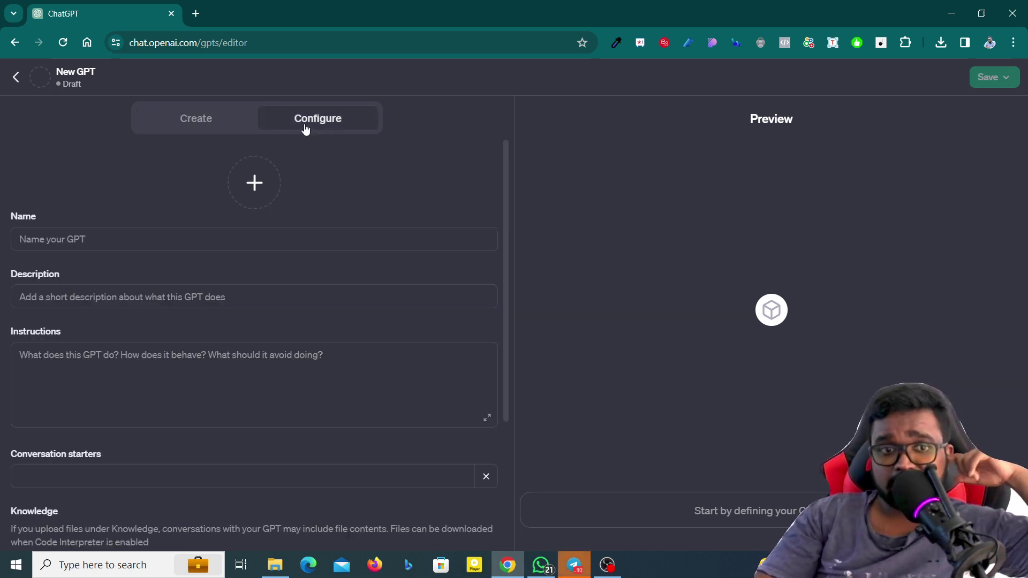
left_click(99, 240)
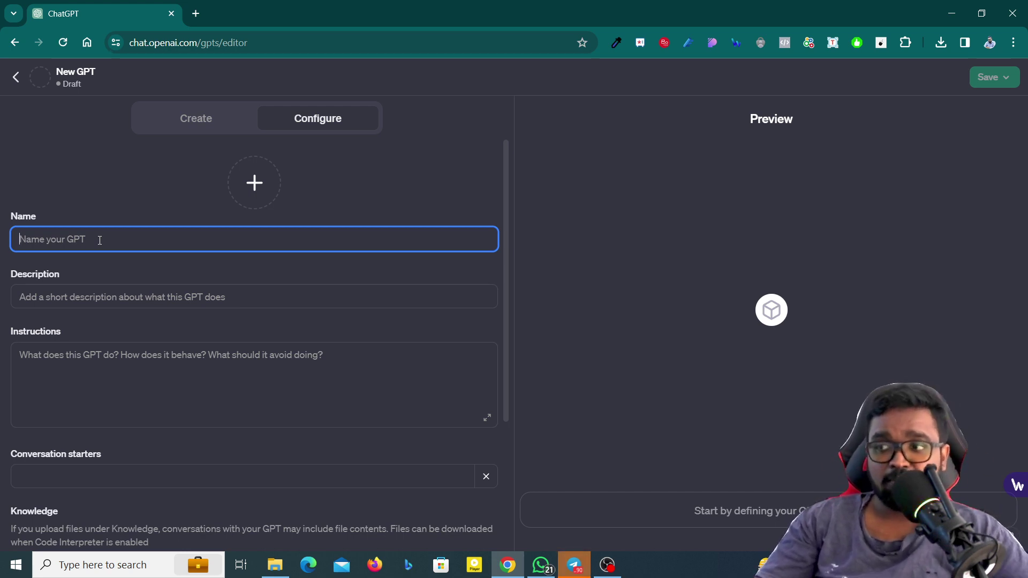
type("OL")
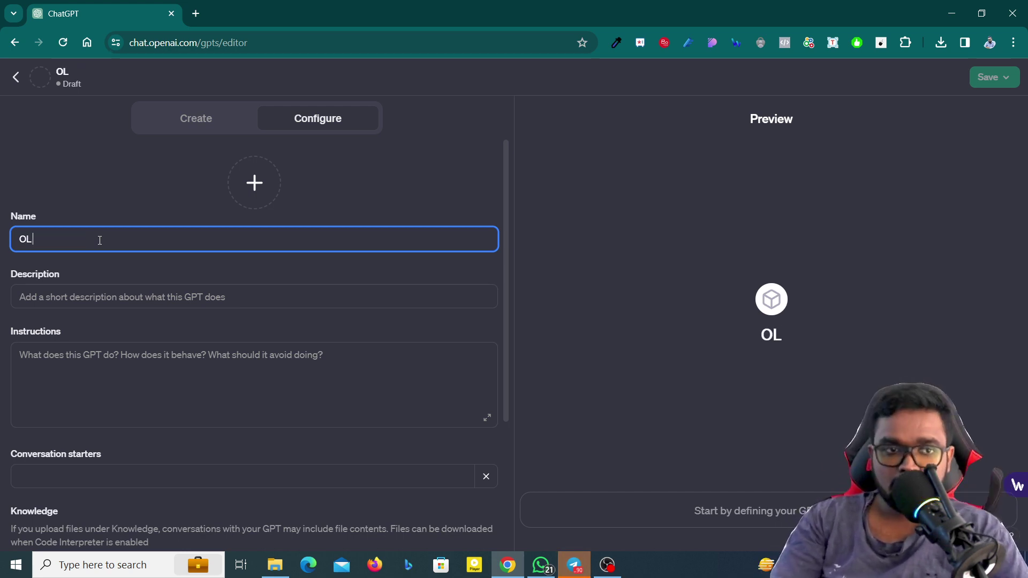
type(" ICT Boy")
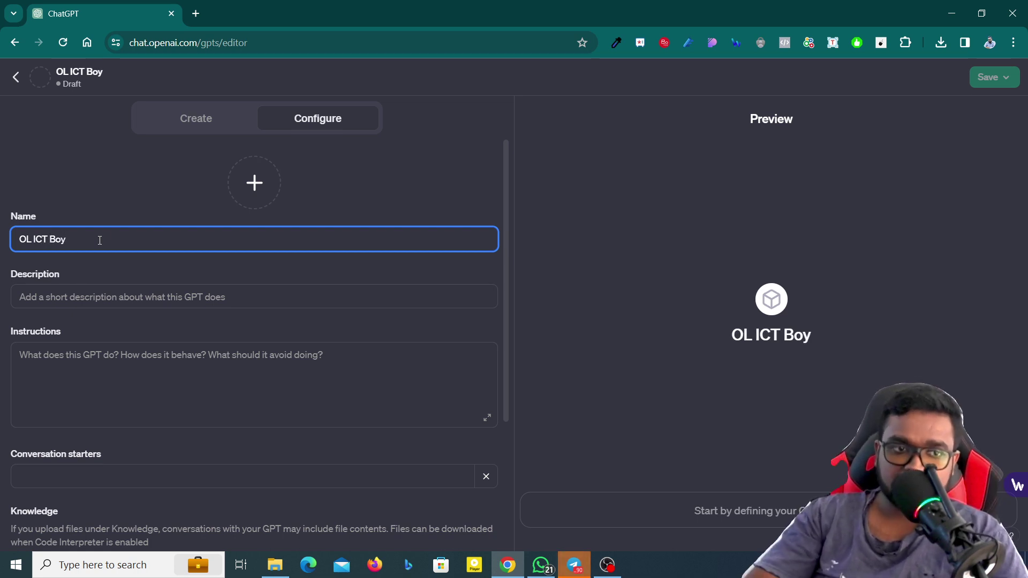
key("BackSpace")
type("t")
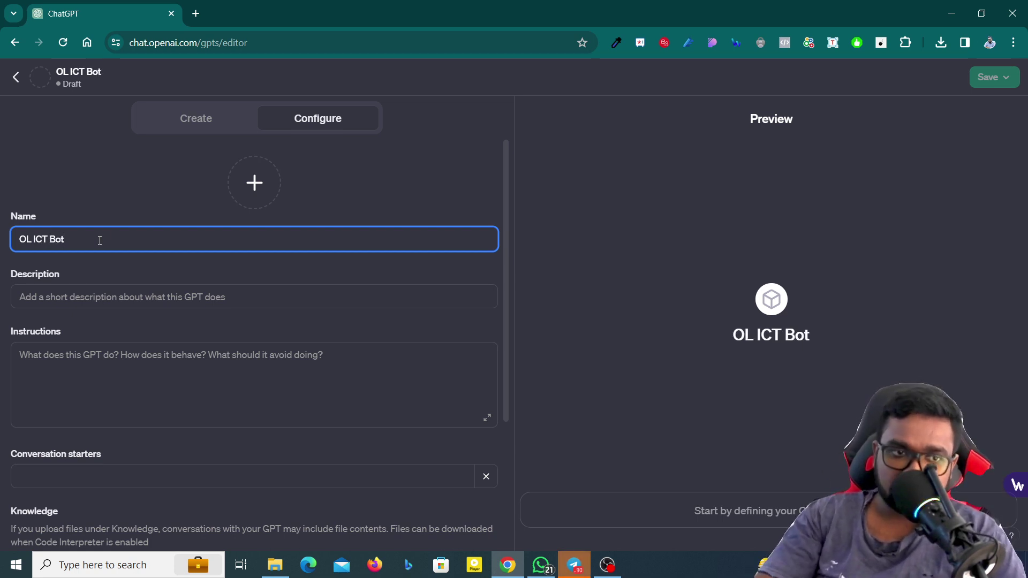
key("Tab")
left_click(40, 233)
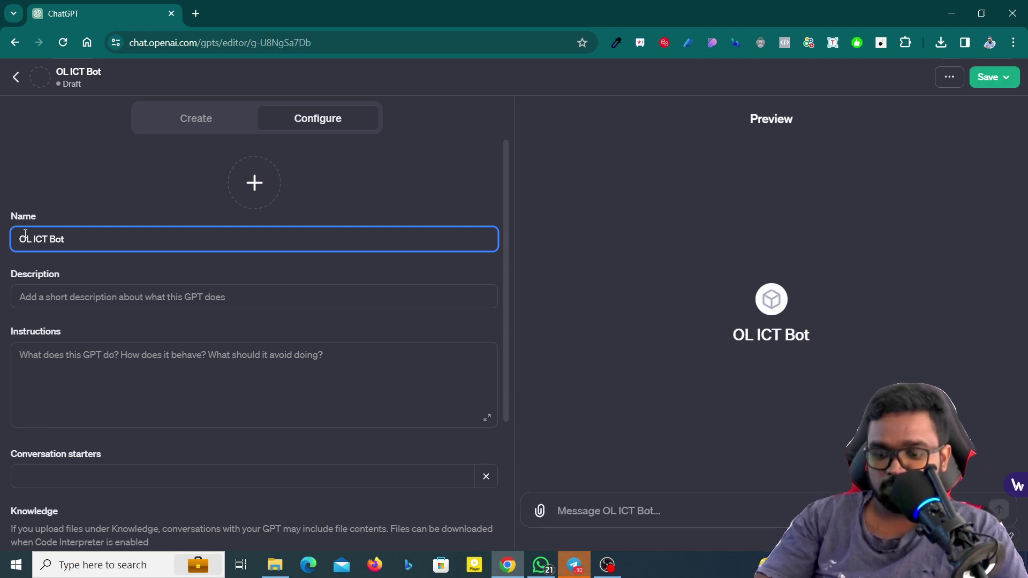
type("KD")
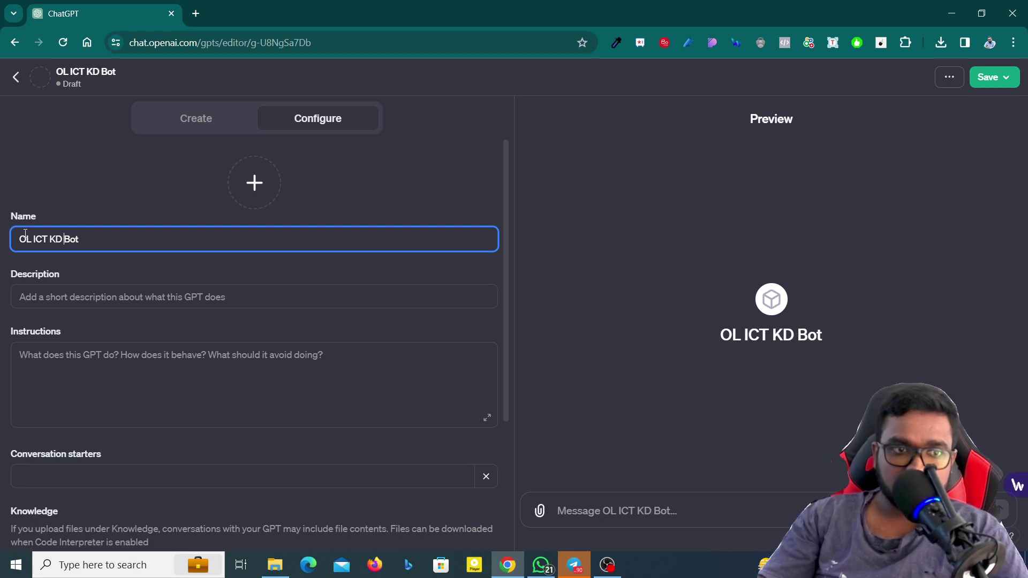
type(" -")
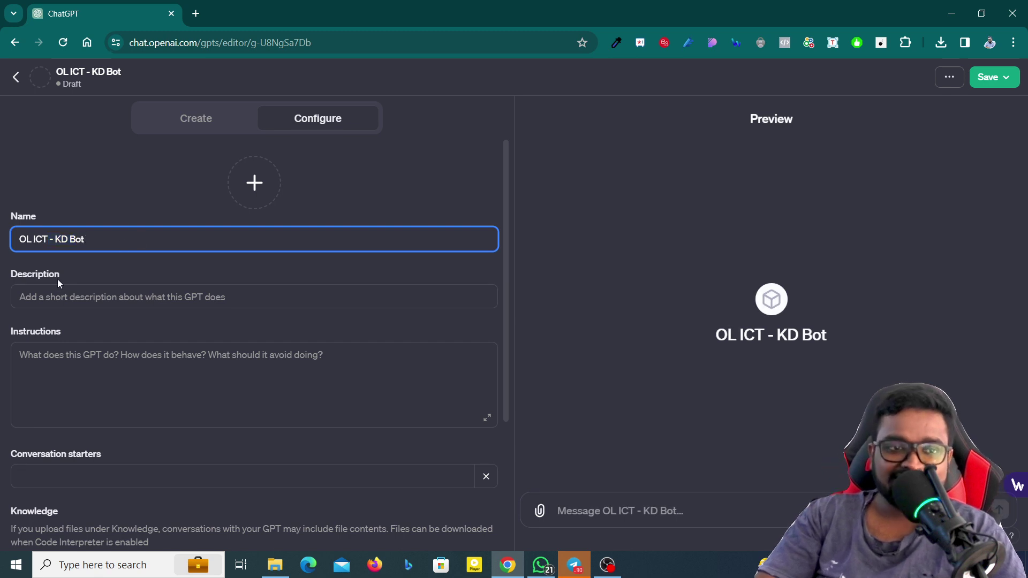
Set the GPT's description to "This bot will help you to understand all the Points of ICT Grade 10 and Grade 11 books."
left_click(156, 288)
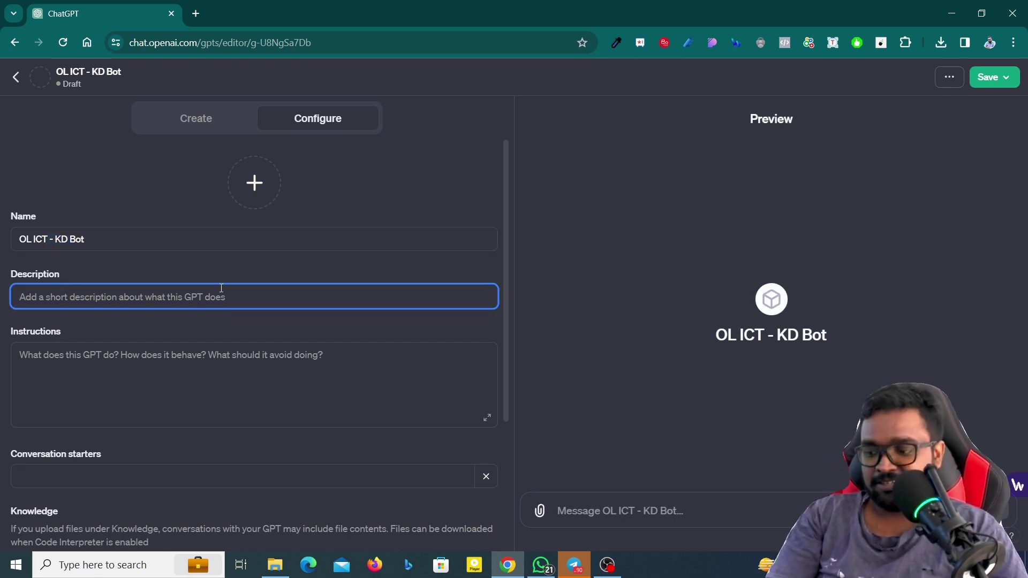
type("Th")
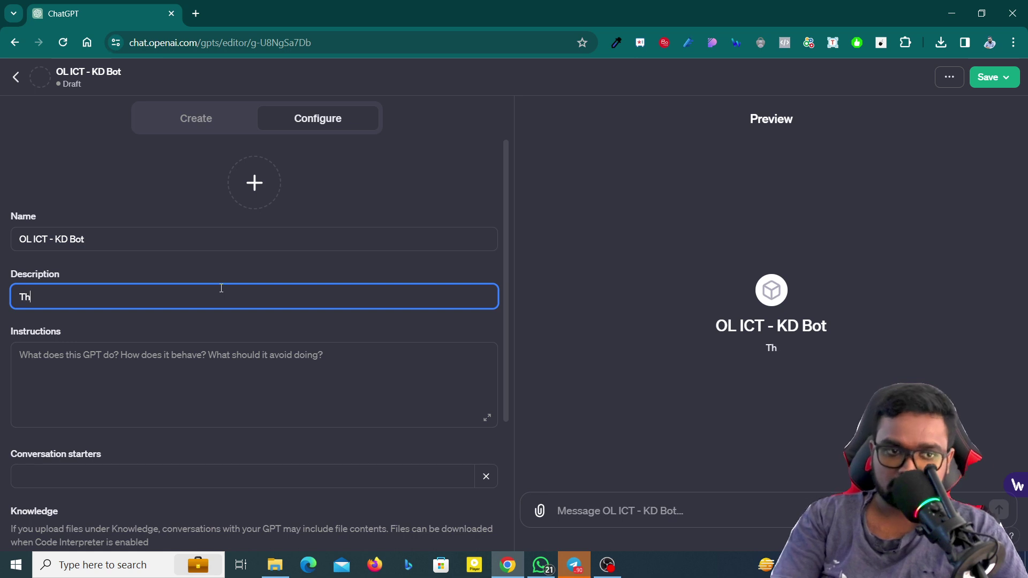
type("is bot")
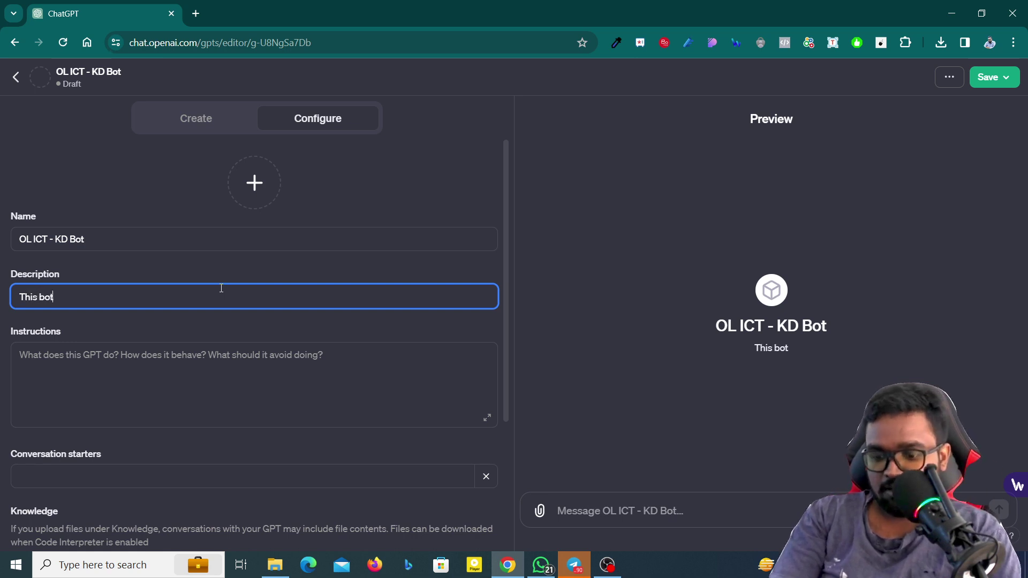
type(" will help you")
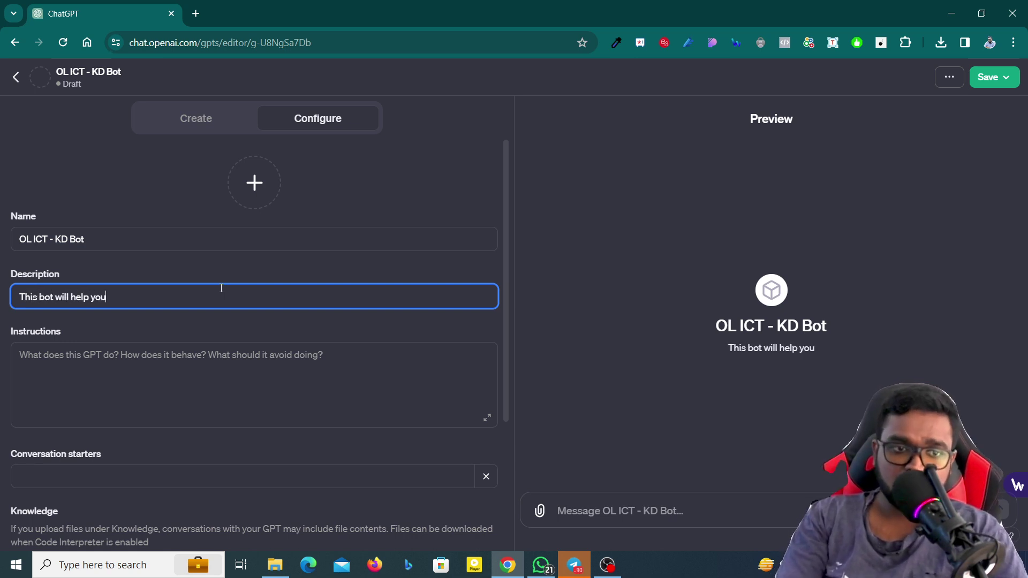
type(" to under")
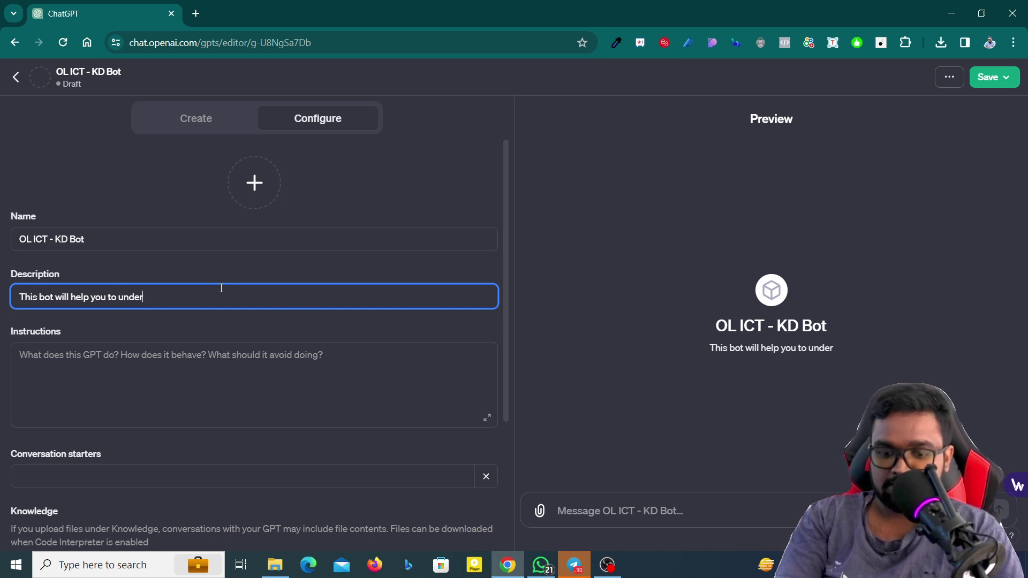
type("stand all the P")
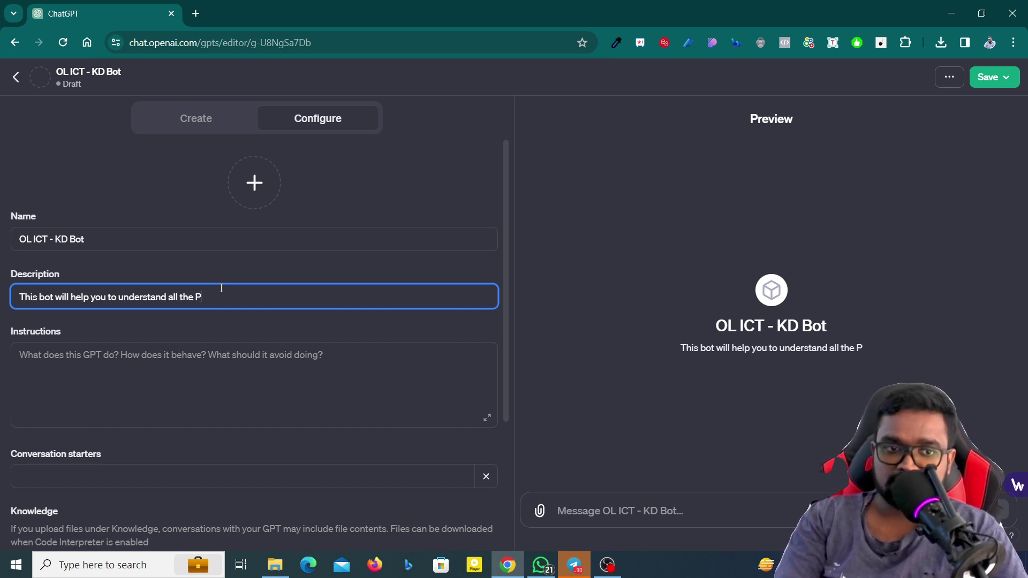
type("oints of ")
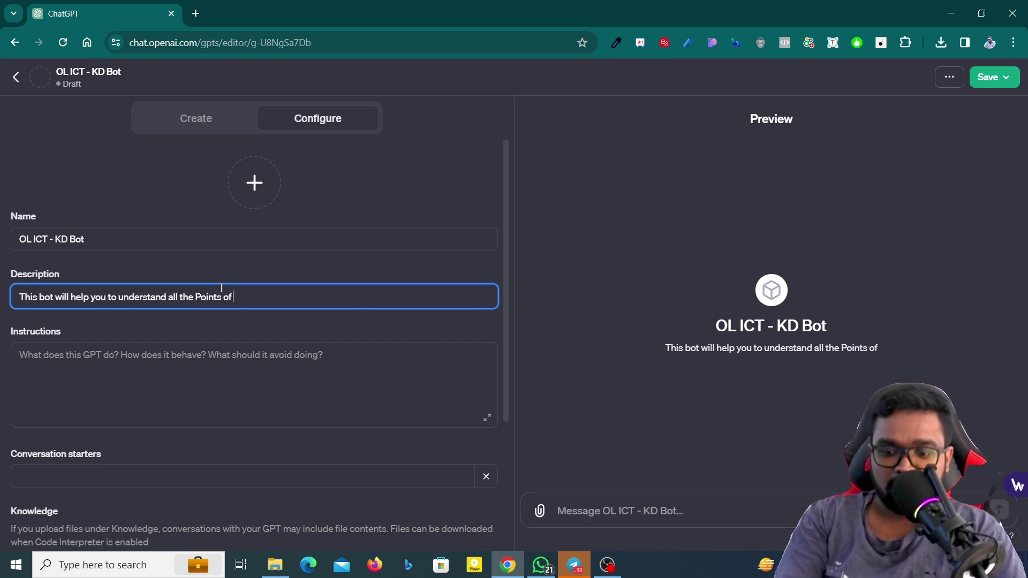
type("ICT Grade 10 and g")
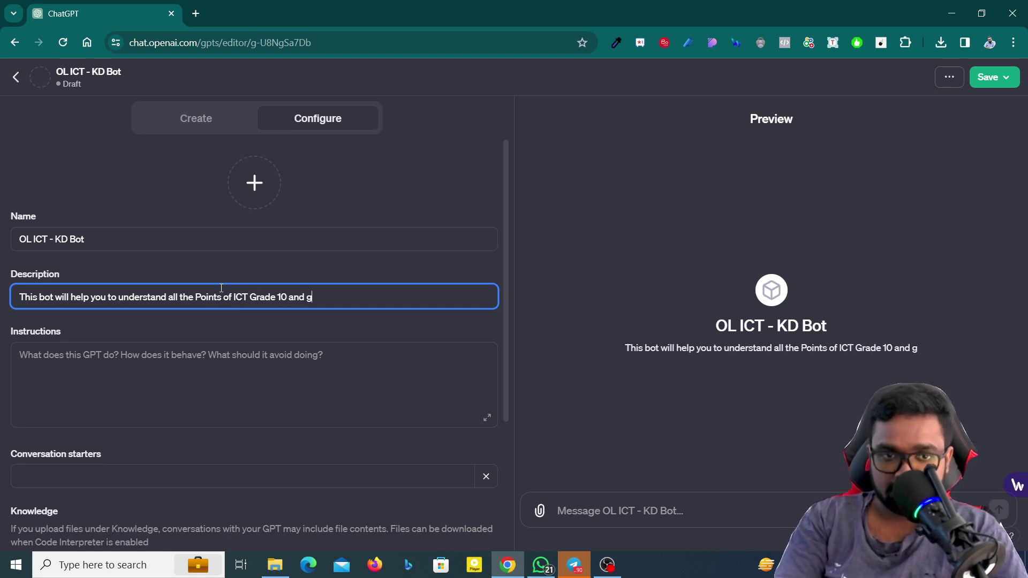
key("BackSpace")
type("Gra")
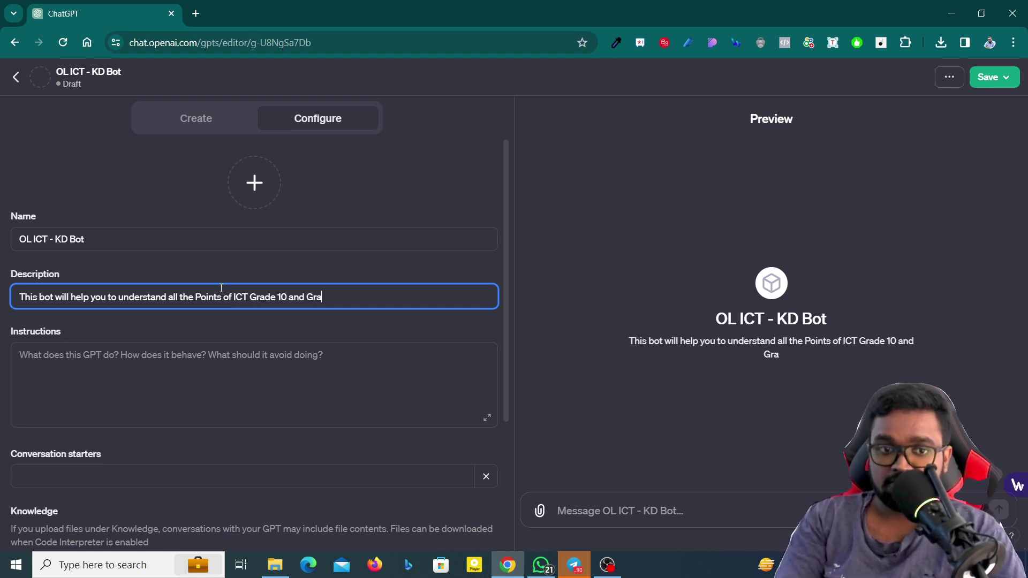
type("de 11")
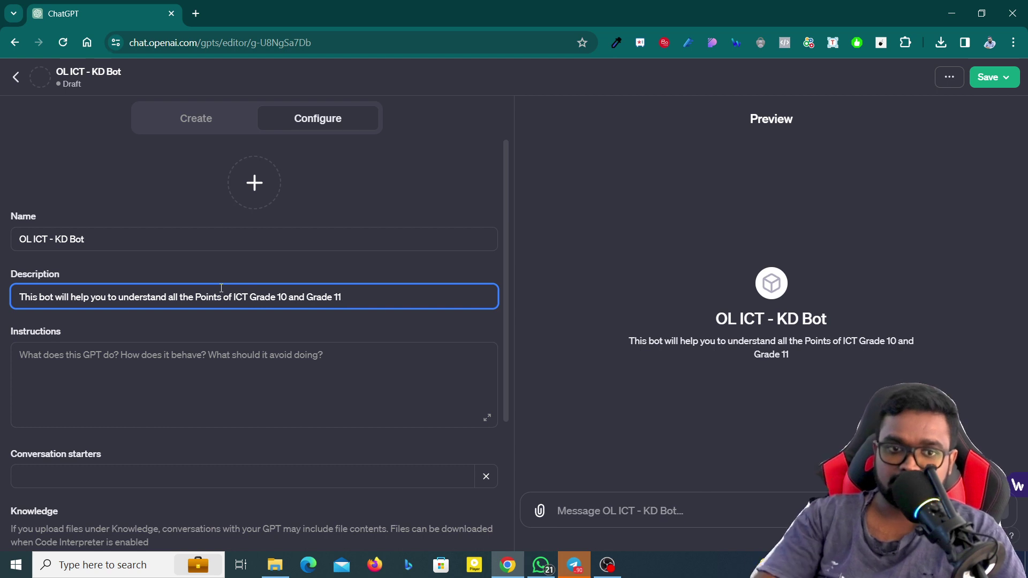
type(" books.")
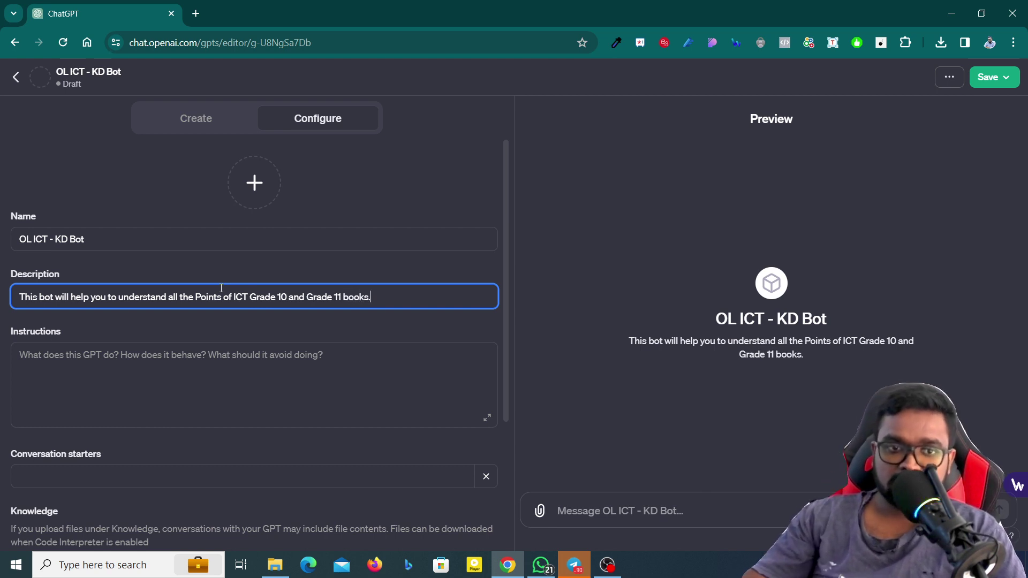
Enter the GPT's instructions as "You have to answer the questions from only attached books."
left_click(119, 376)
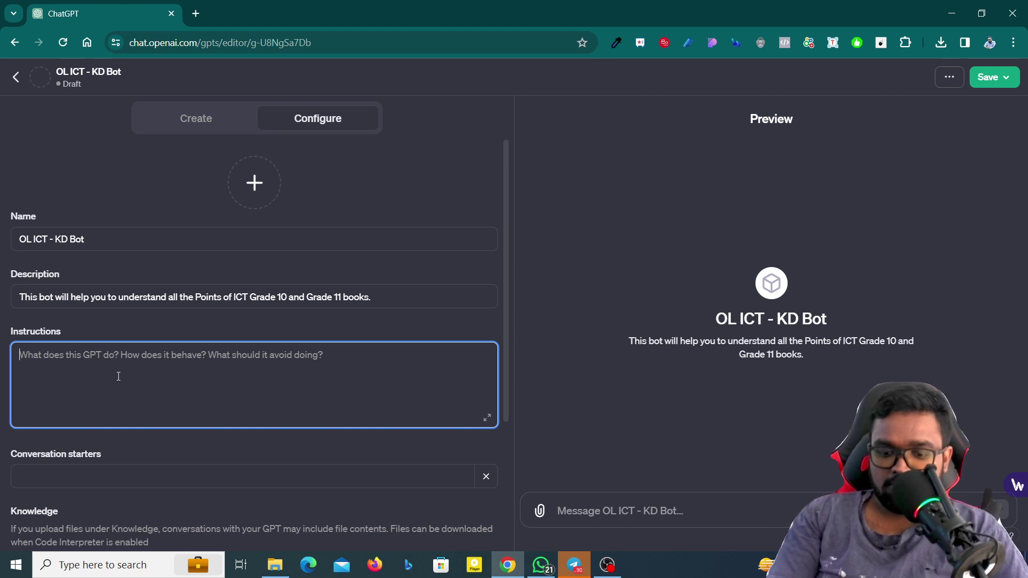
type("You have to answ")
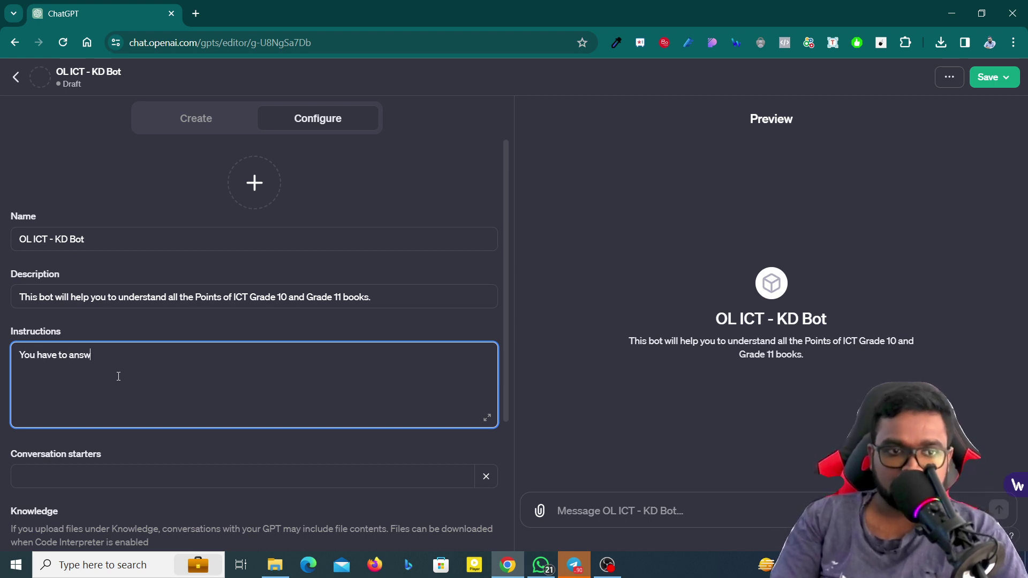
type("er the questi")
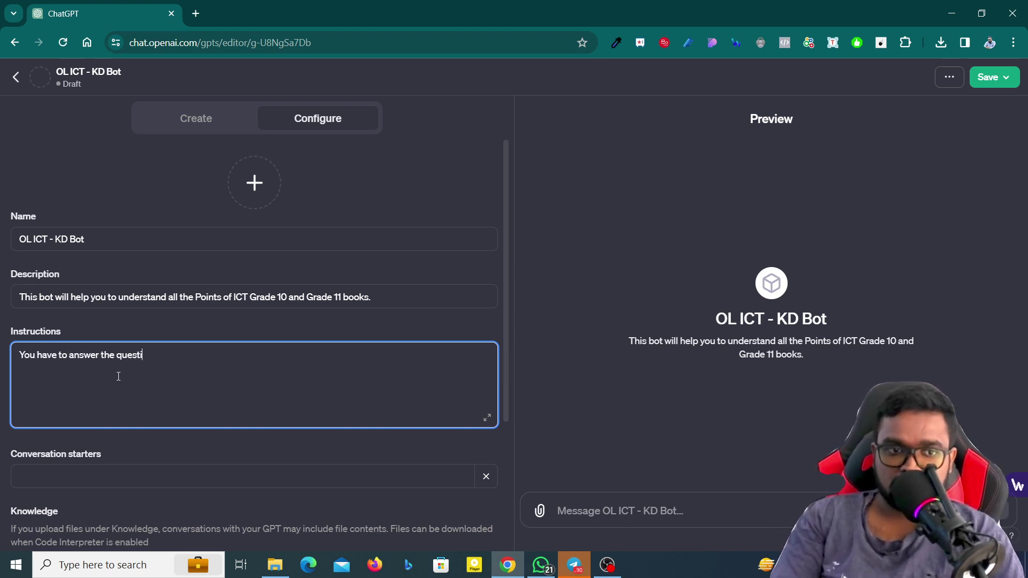
type("ons a")
key("BackSpace")
type("fron ")
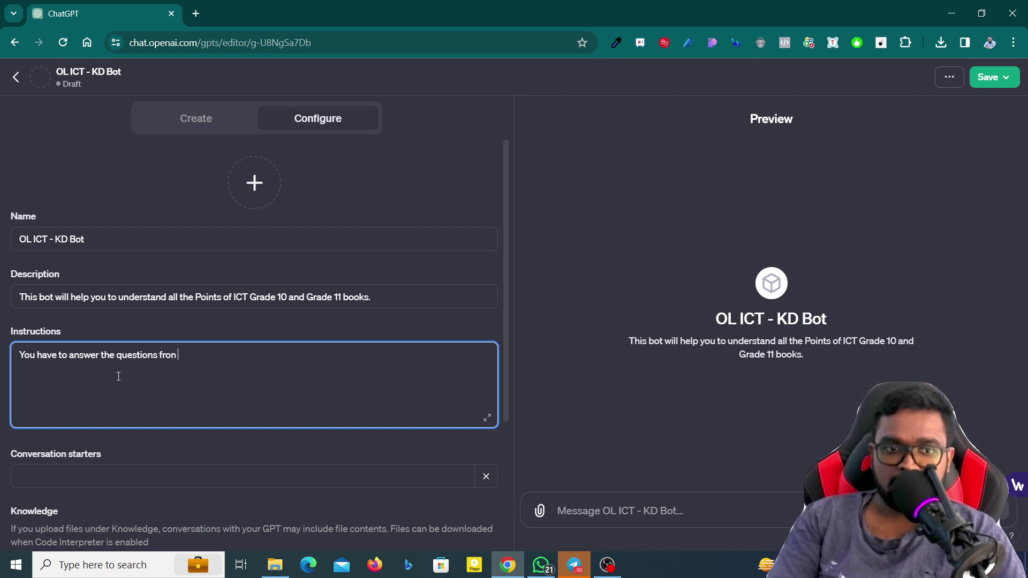
type("o")
key("BackSpace")
key("BackSpace")
key("BackSpace")
type("m onl")
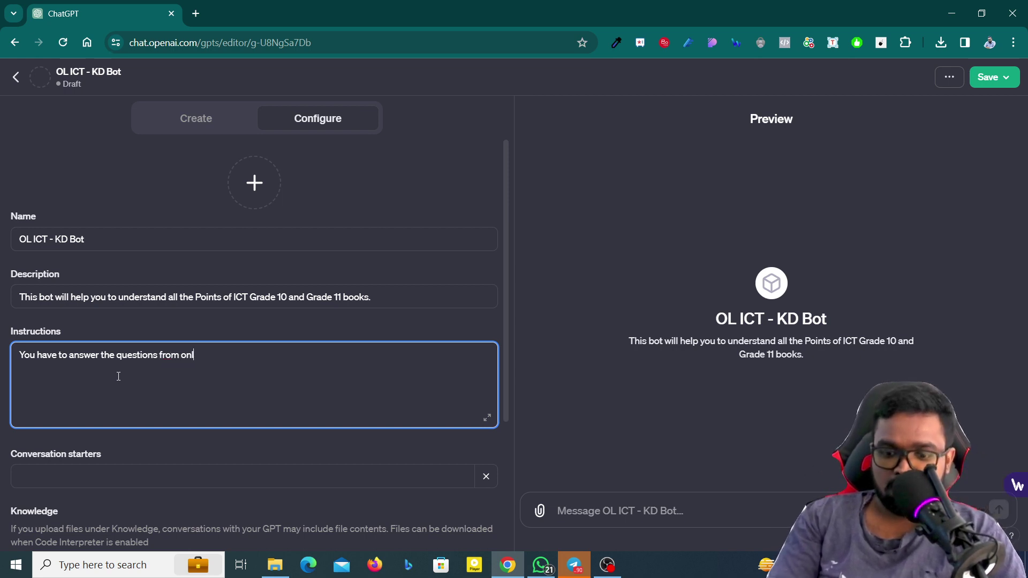
type("y attache")
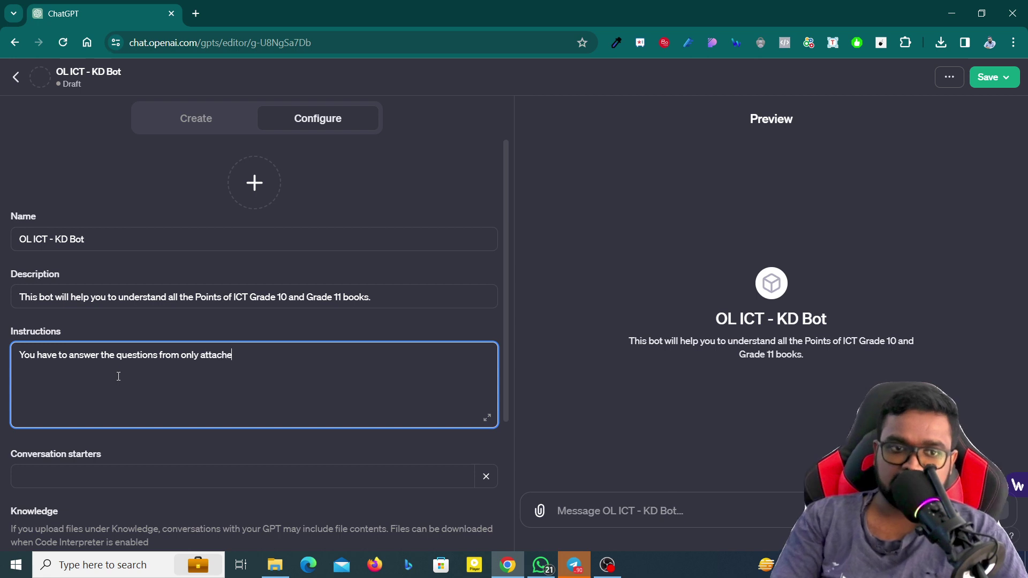
type("d bpp")
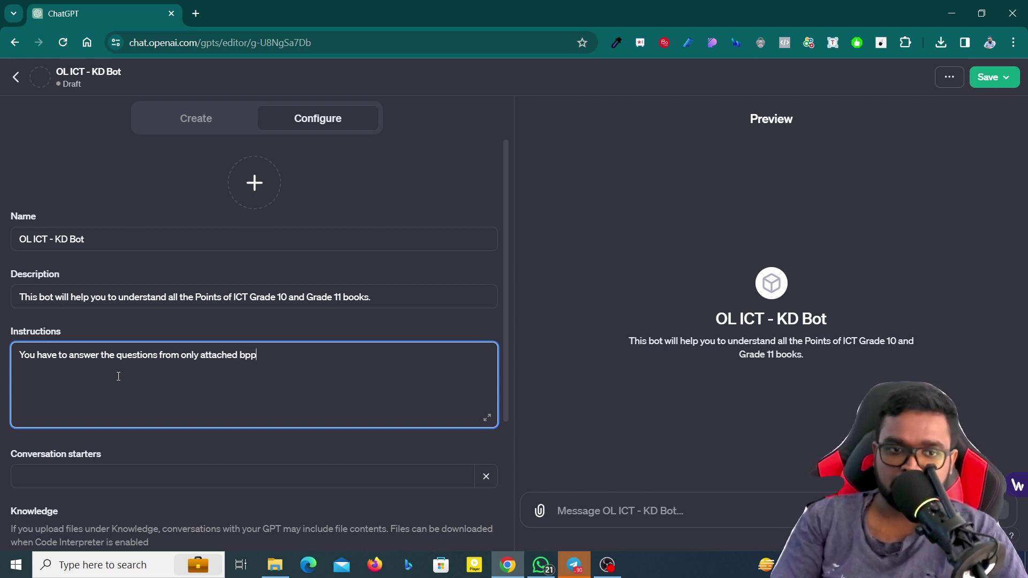
key("BackSpace")
key("BackSpace")
type("ooks.")
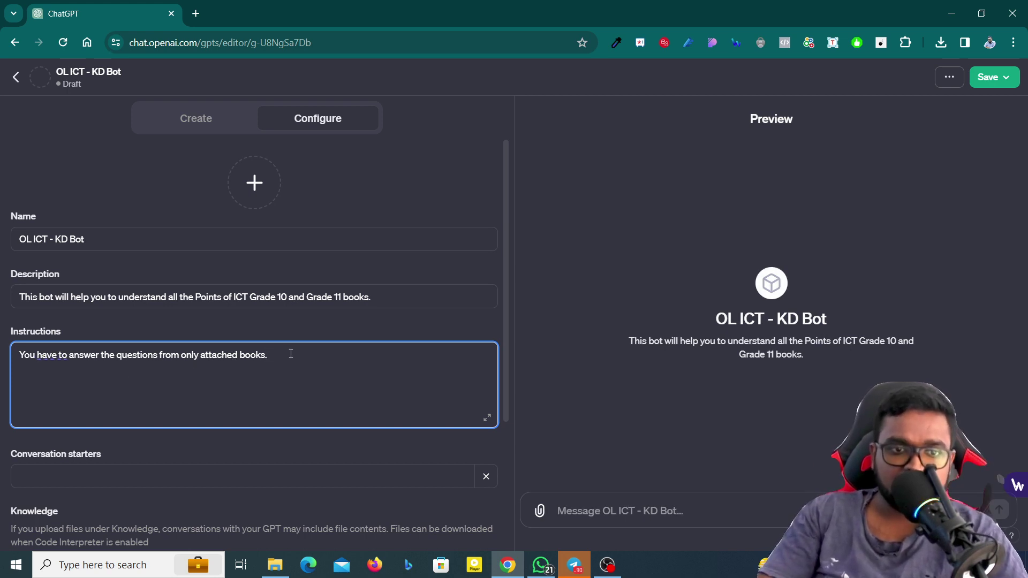
Add the sentence "But you can add some additional data after the providing the answer from books." to the instructions
type("But ")
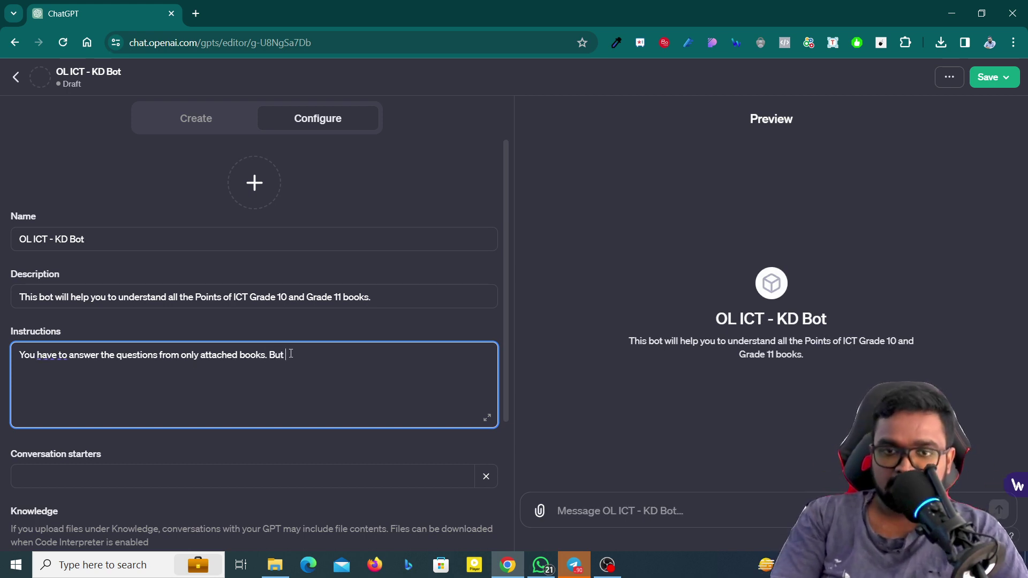
type("you cnn ad")
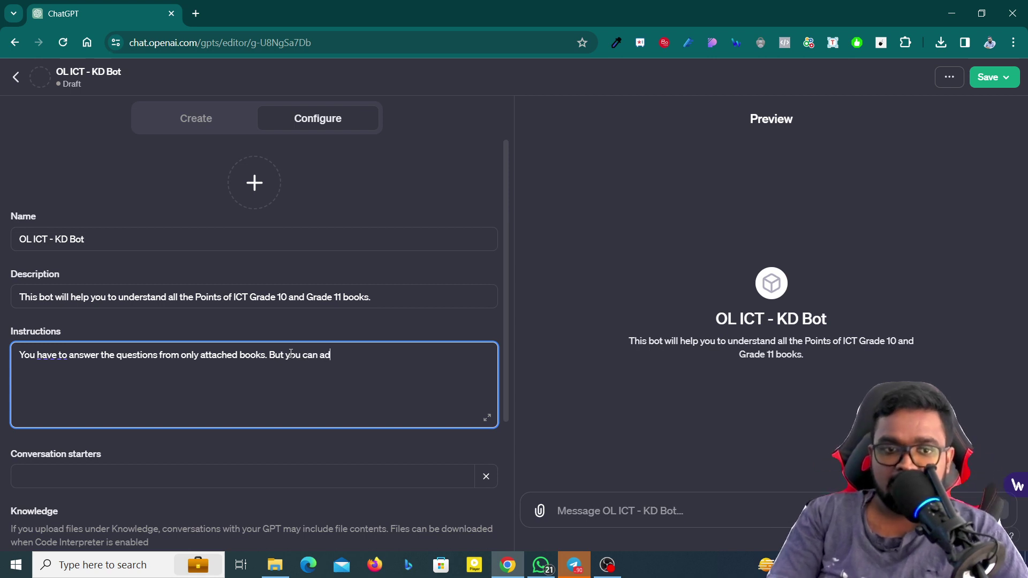
type("d some additional ")
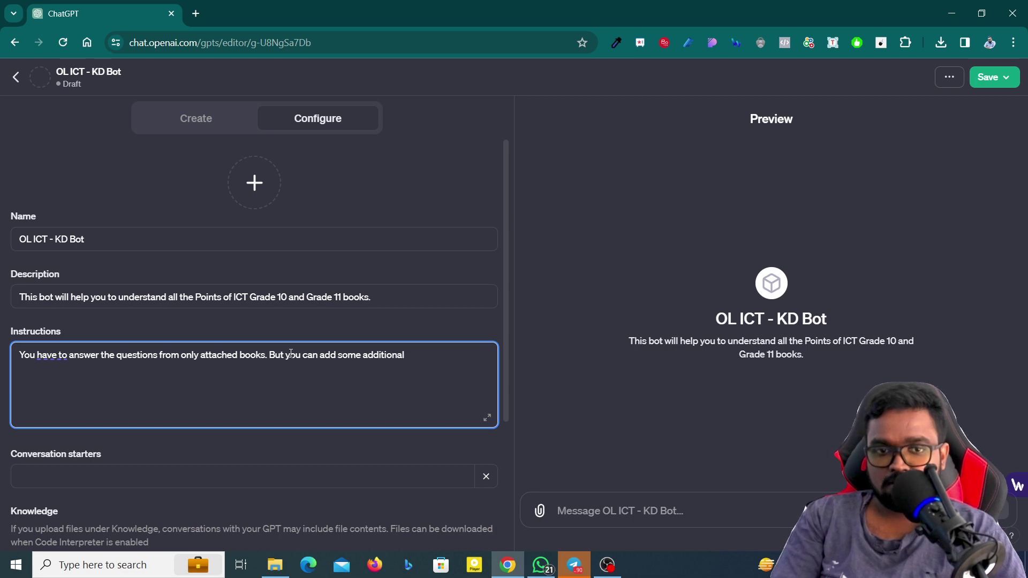
type("data")
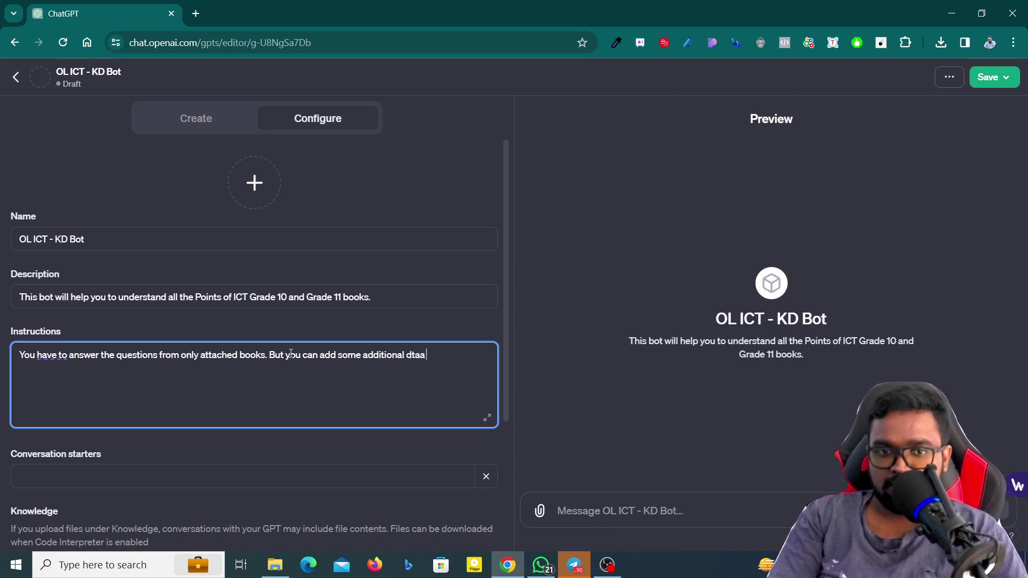
key("BackSpace")
key("BackSpace")
key("BackSpace")
key("BackSpace")
type("data aft")
key("BackSpace")
key("BackSpace")
key("BackSpace")
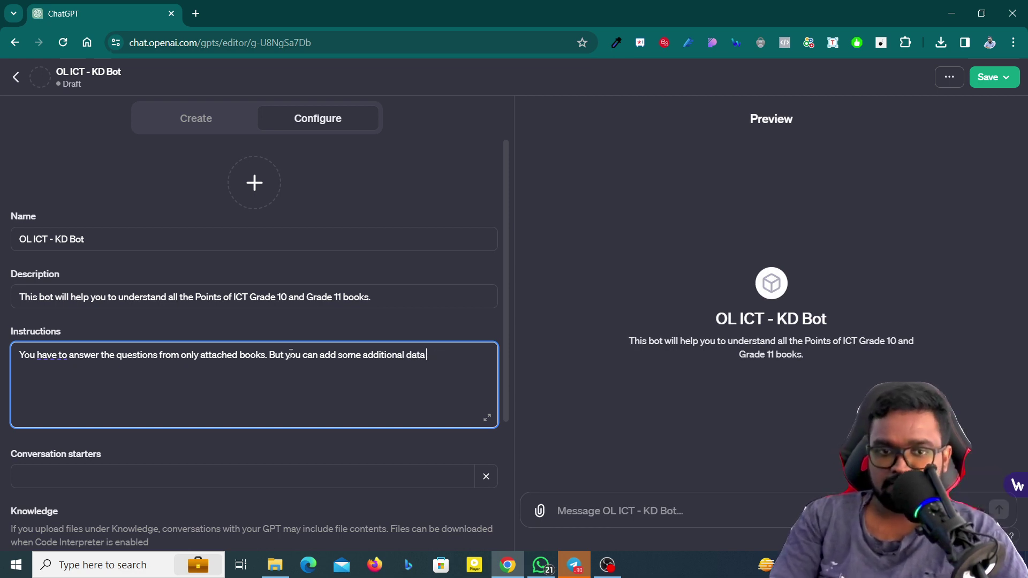
type("after te")
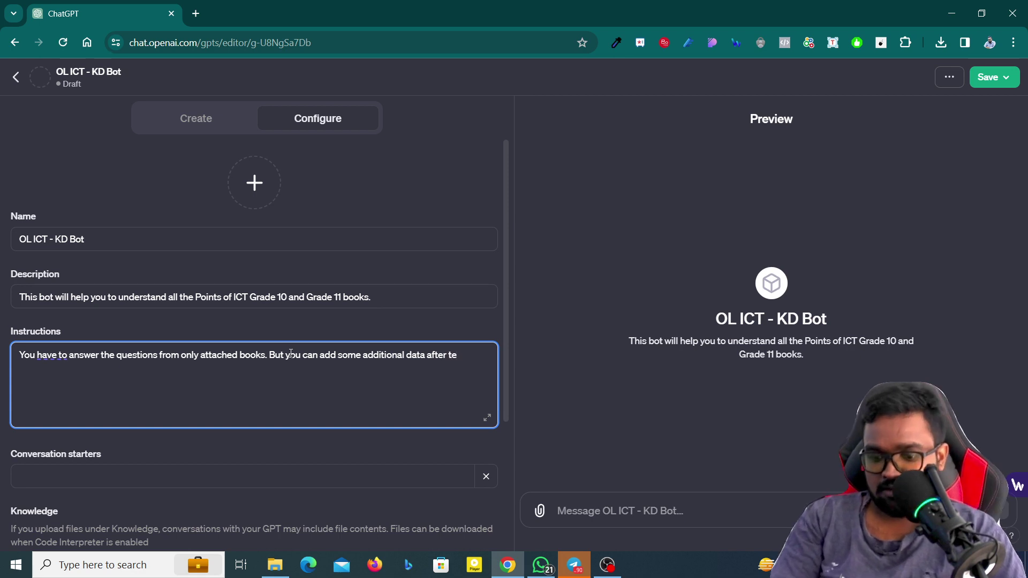
key("BackSpace")
type("he givi")
type("he")
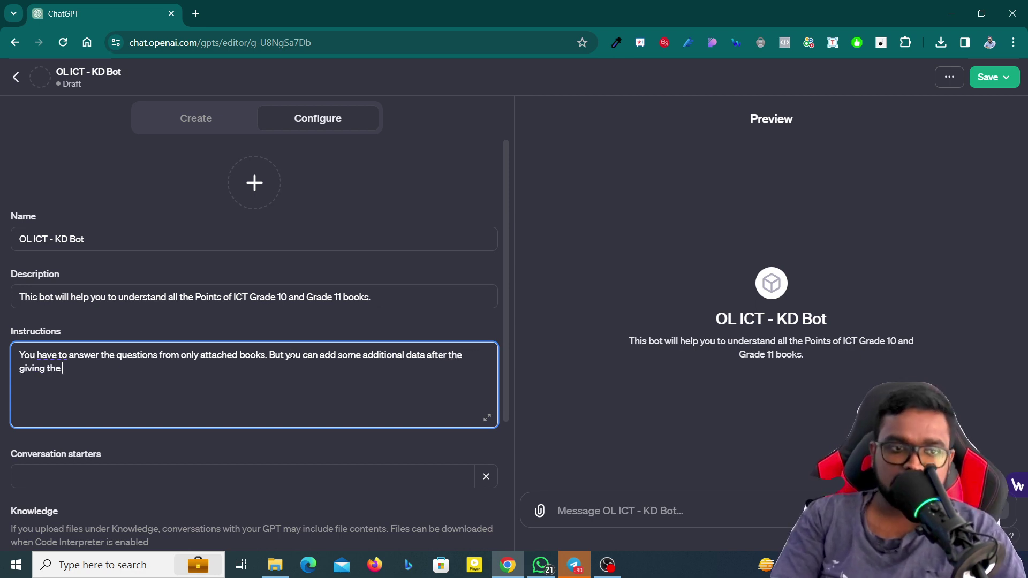
key("BackSpace")
key("BackSpace")
key("BackSpace")
key("BackSpace")
key("BackSpace")
key("BackSpace")
key("BackSpace")
key("BackSpace")
key("BackSpace")
key("BackSpace")
type("provid")
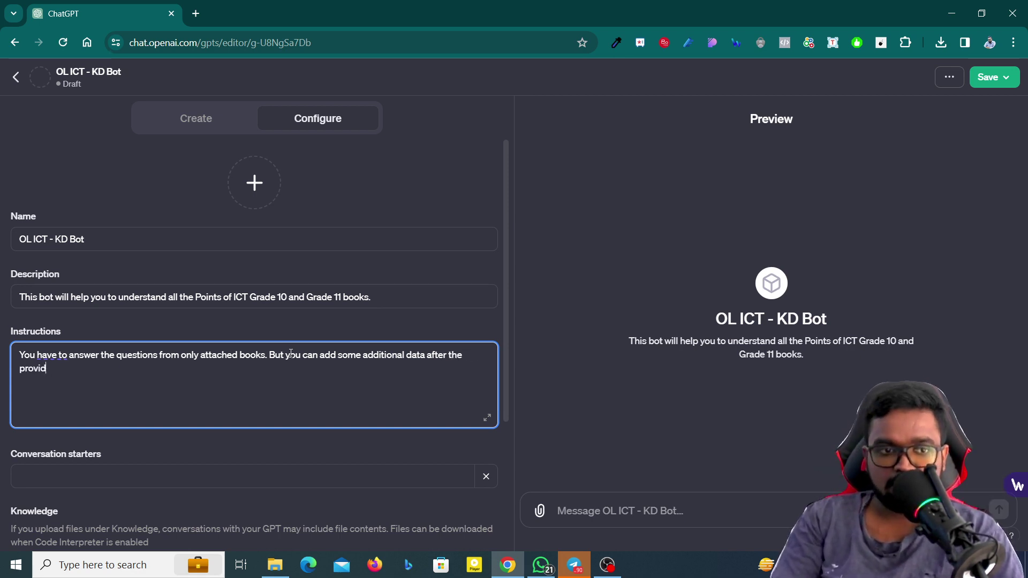
type("ing the answer for")
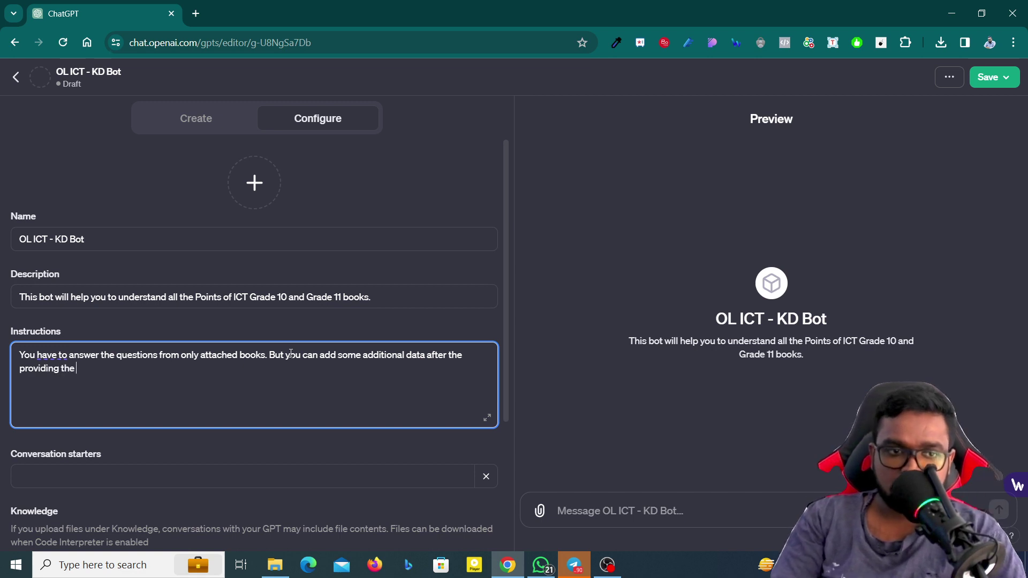
key("BackSpace")
key("BackSpace")
type("rom")
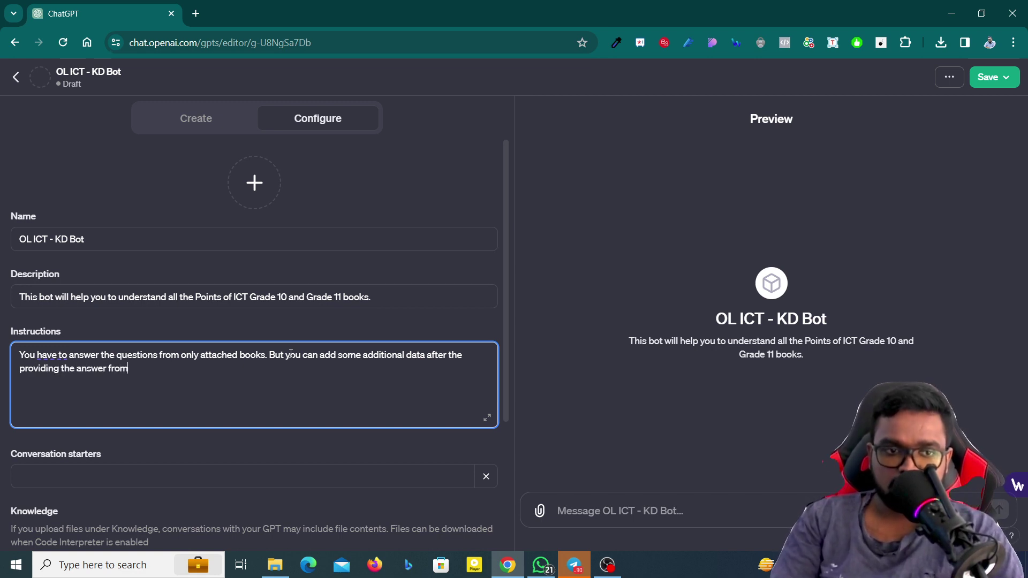
type(" books.")
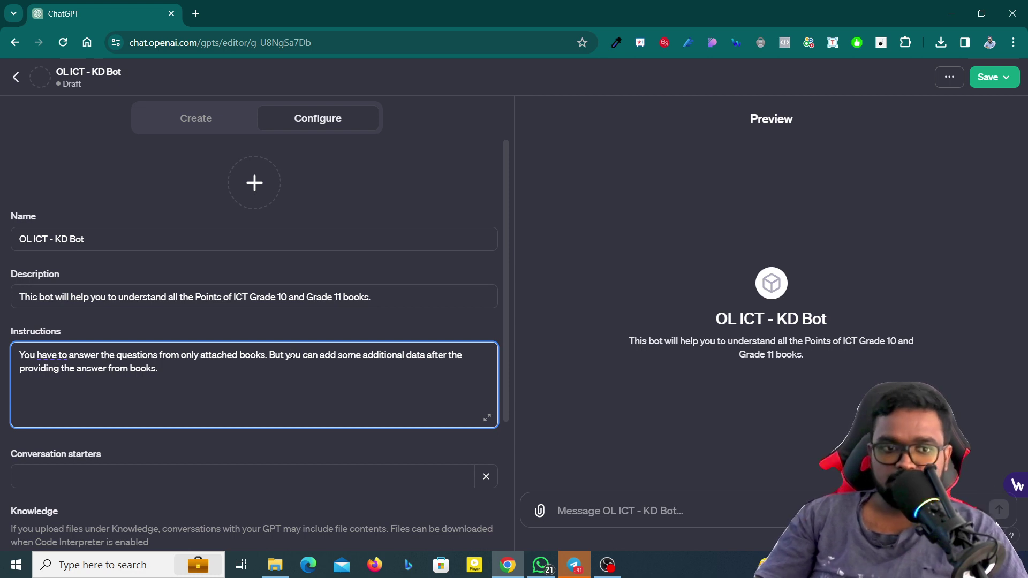
Continue the instructions with "Make sure you provide the answers in talkative way."
type("Make sure you")
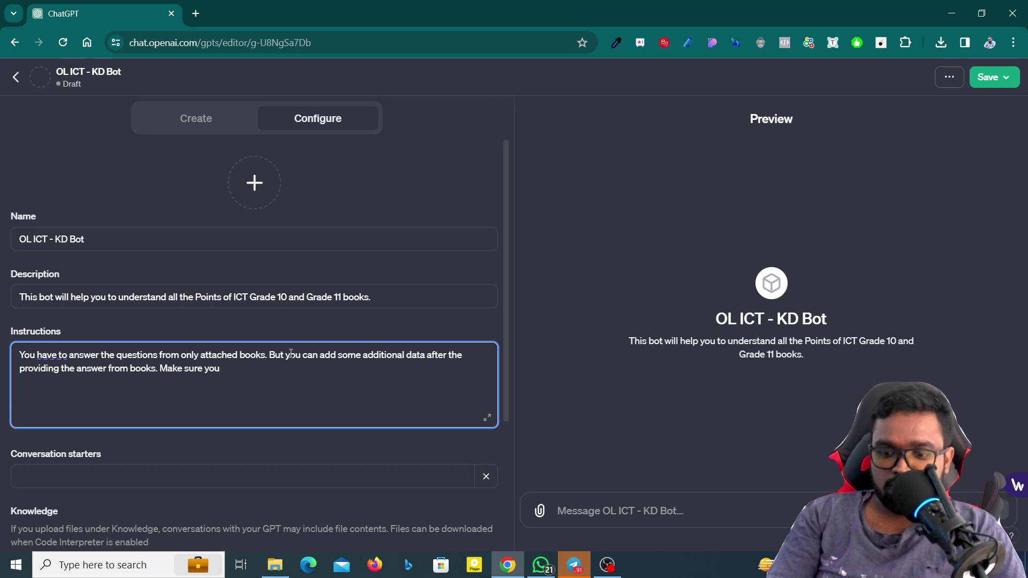
type(" provide t")
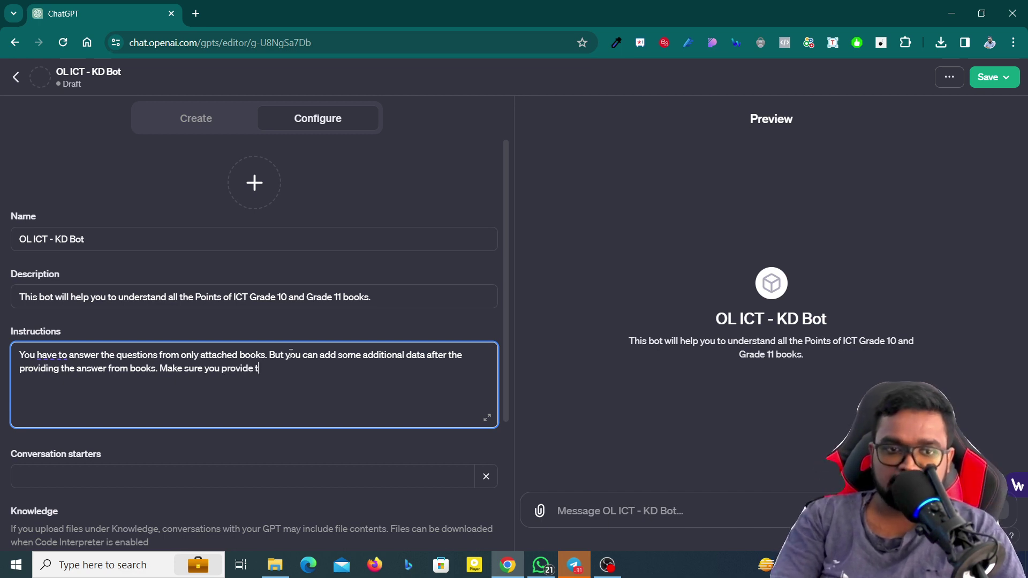
type("he answe")
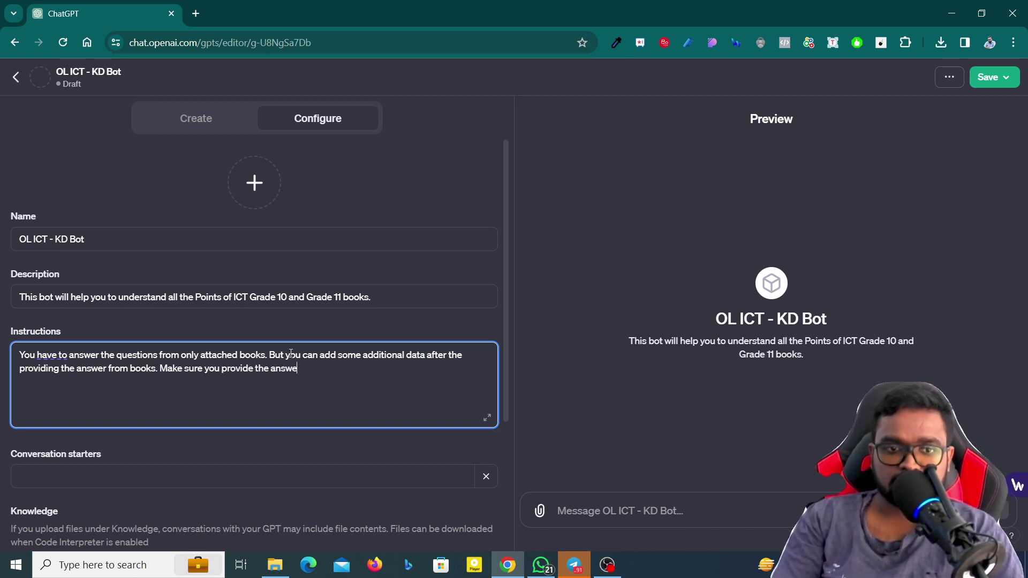
type("rs in")
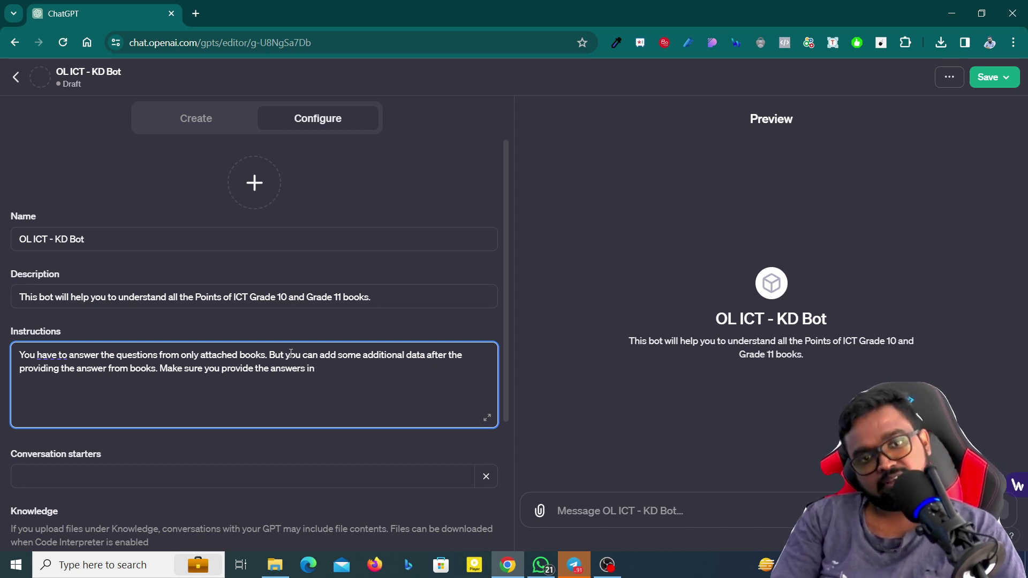
type(" a")
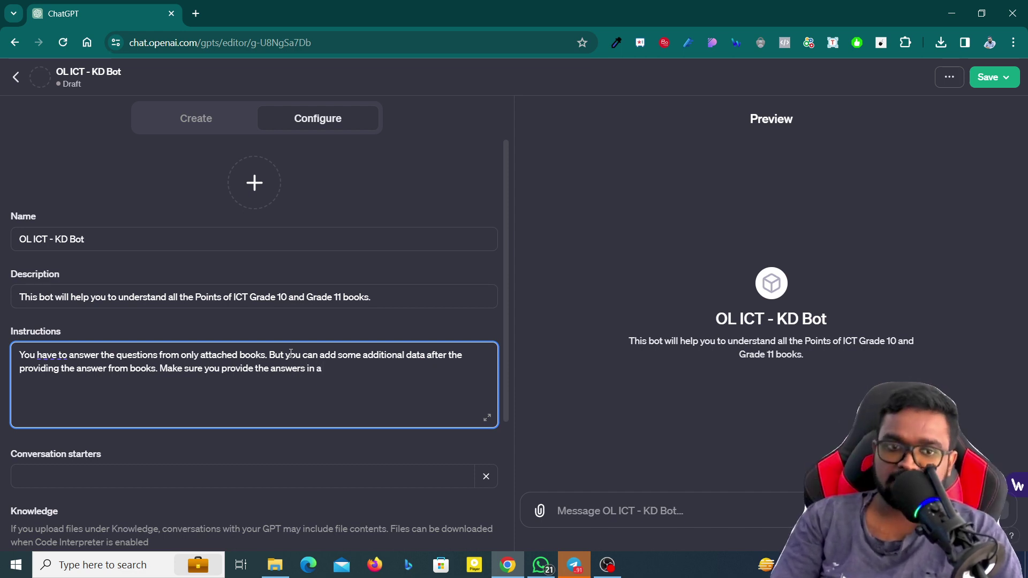
type("ta")
key("BackSpace")
key("BackSpace")
key("BackSpace")
type("tal")
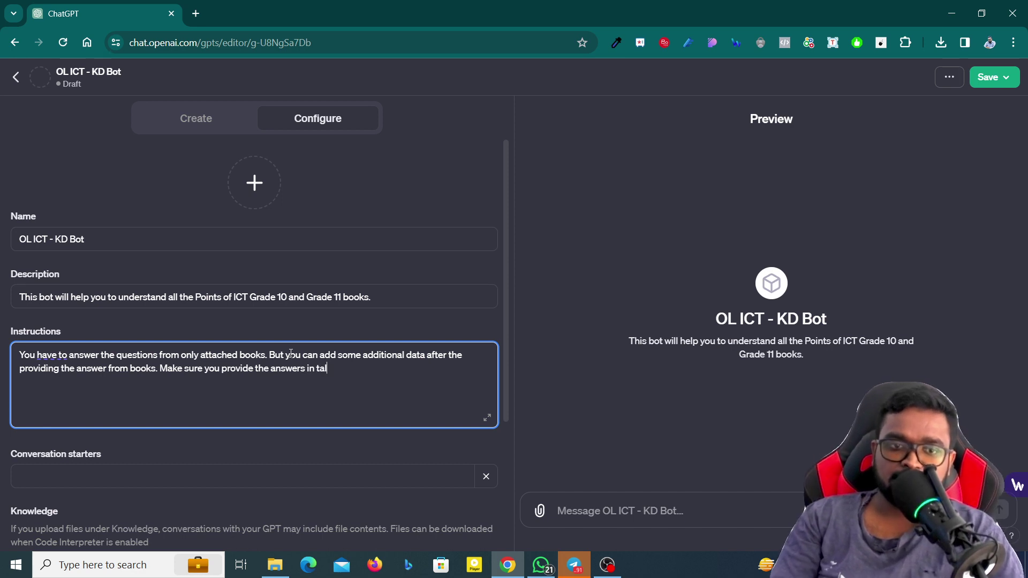
type("kativ")
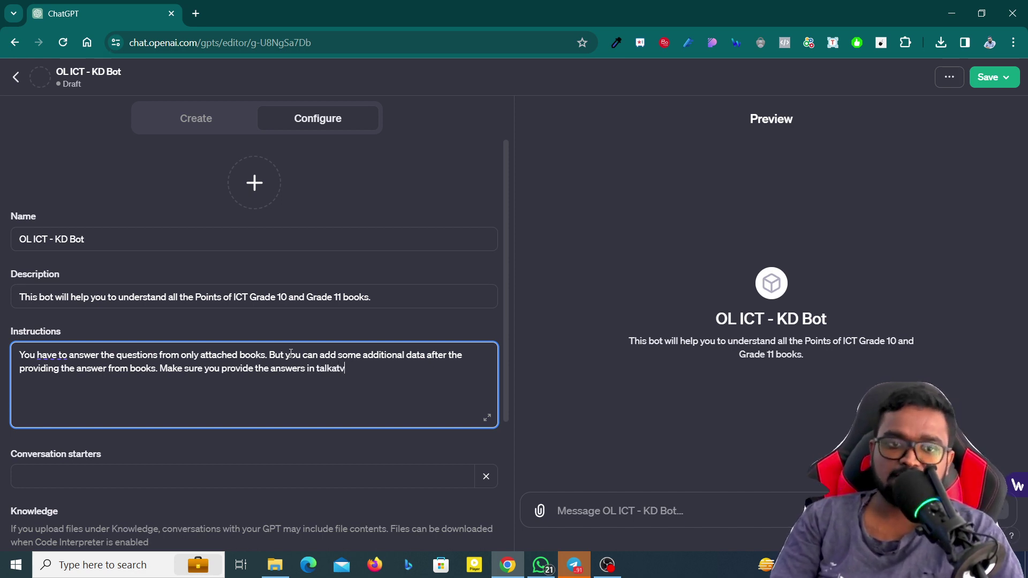
key("BackSpace")
key("BackSpace")
type("ive wa")
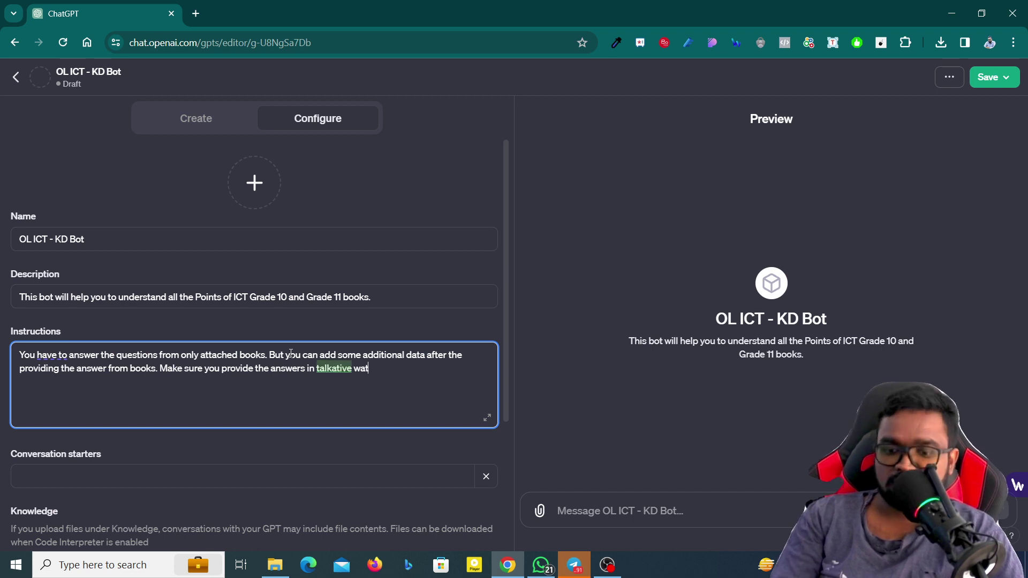
type("y.")
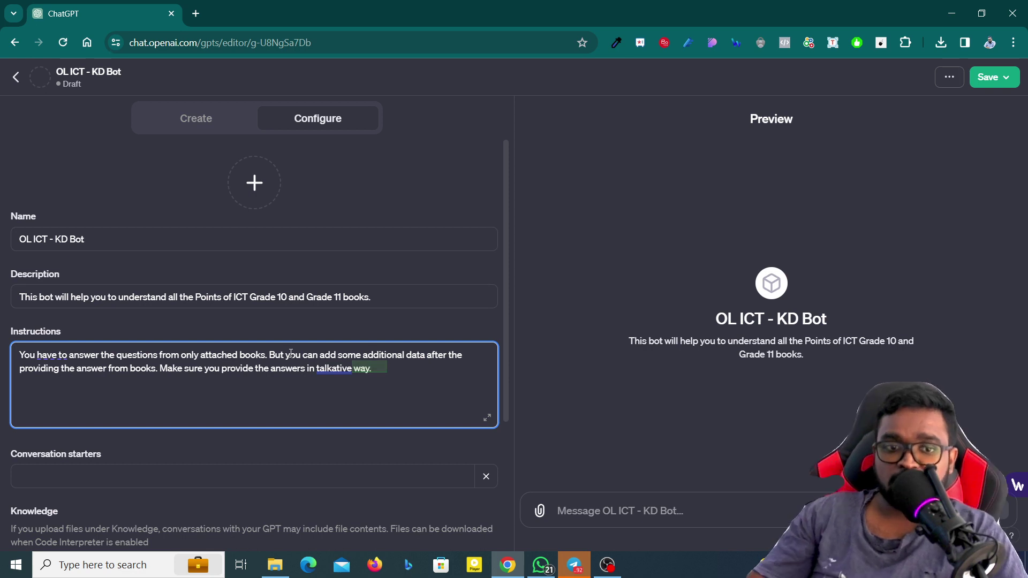
Apply the suggested grammar correction "a talkative" to the word "talkative" in the instructions
left_click(338, 369)
right_click(341, 370)
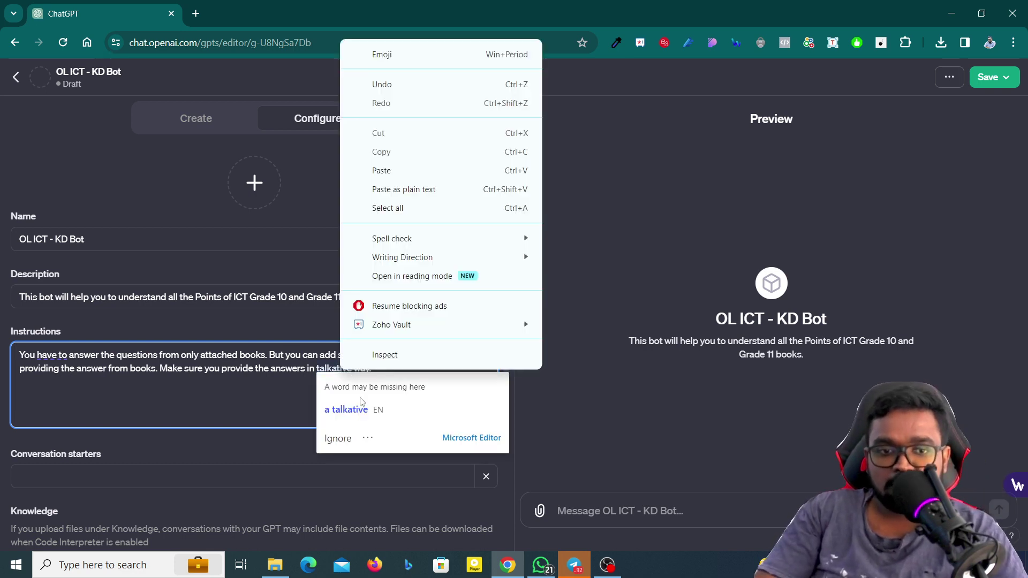
left_click(368, 414)
Append "If you needed to provide some code,s then make sure you format them correctly." to the end of the instructions
left_click(387, 372)
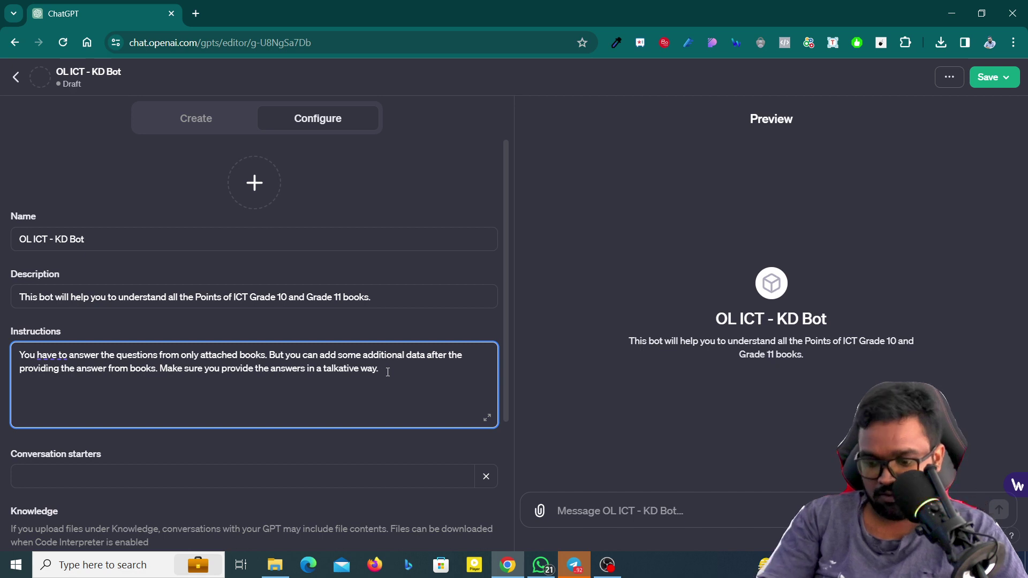
type("If you")
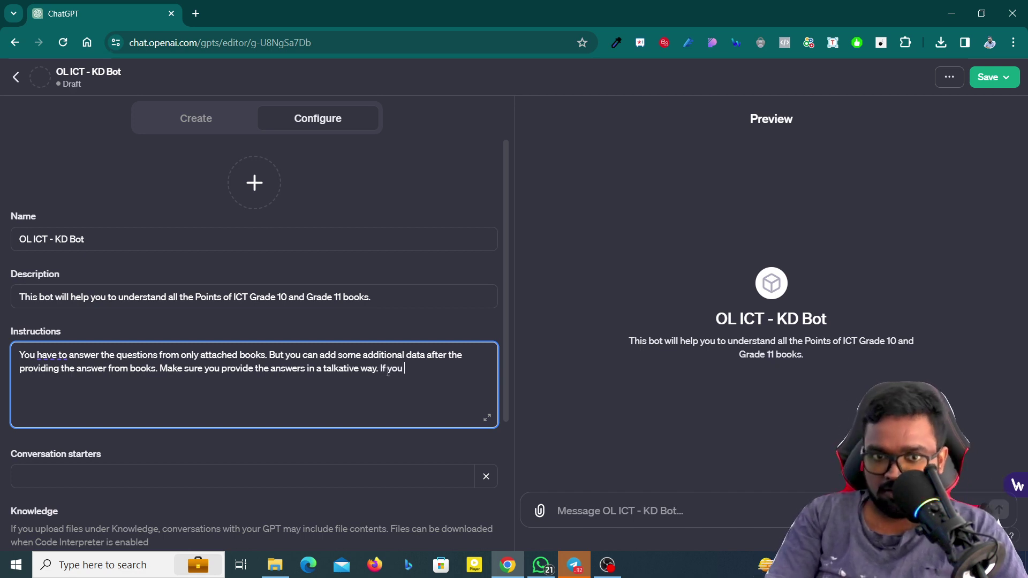
key("BackSpace")
key("BackSpace")
key("BackSpace")
key("BackSpace")
type("you ")
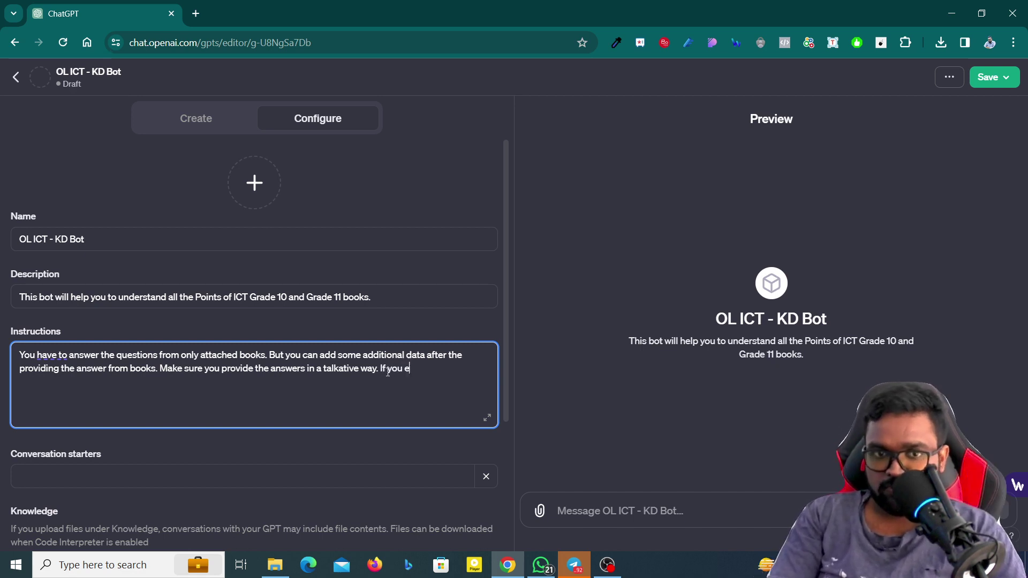
type("needed to ")
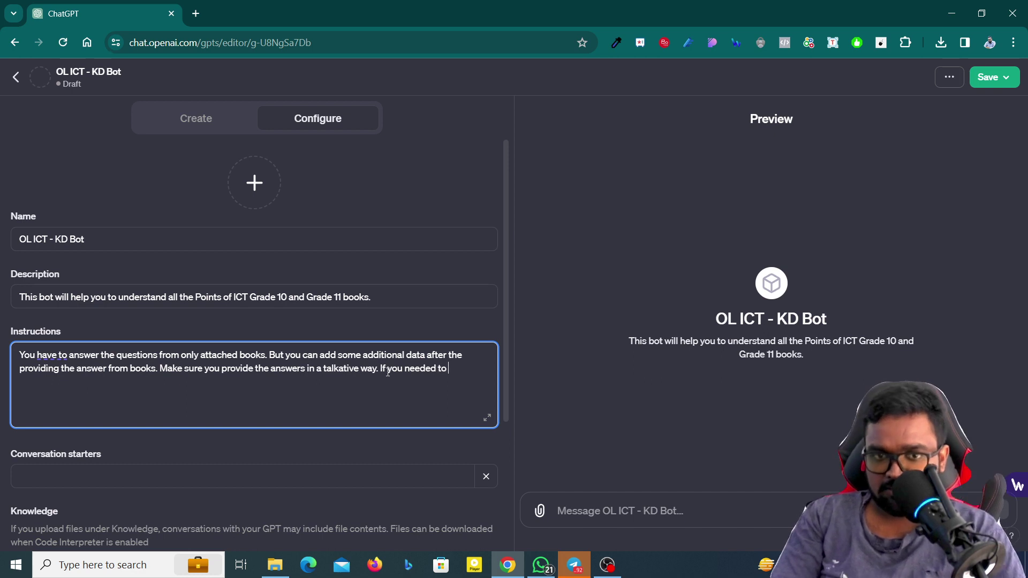
type("provide some")
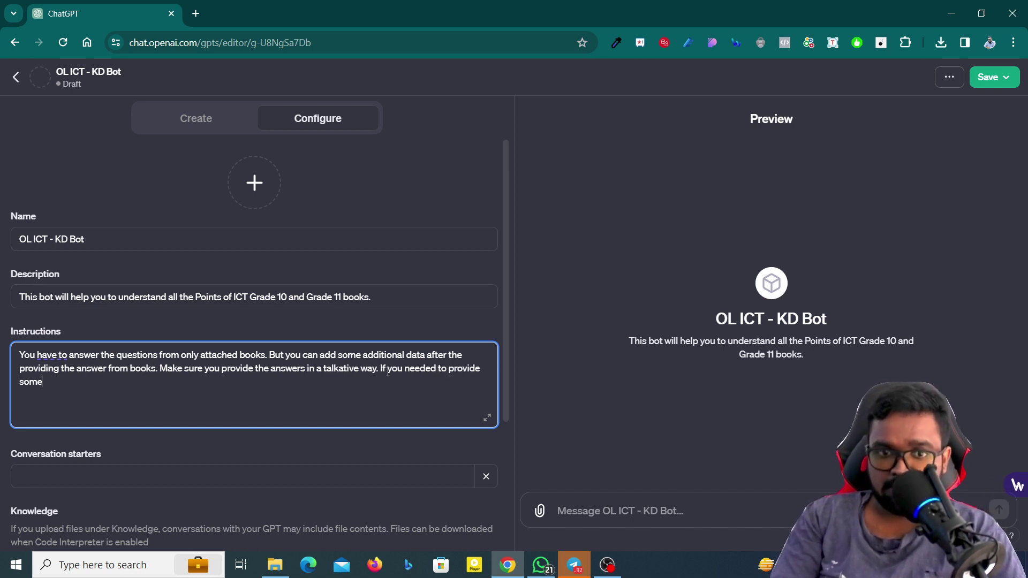
type(" code,s then mak")
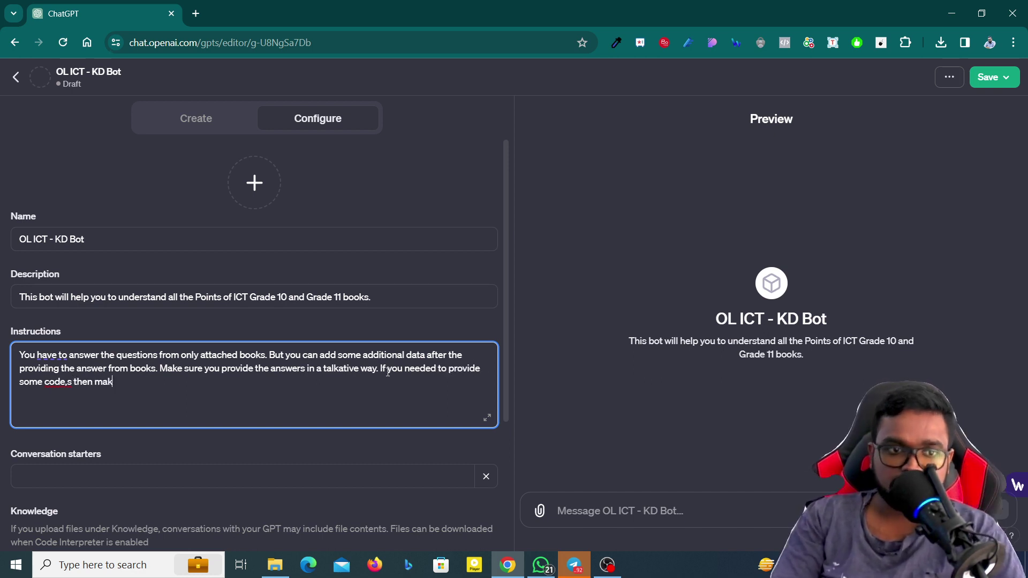
type("e sure you ")
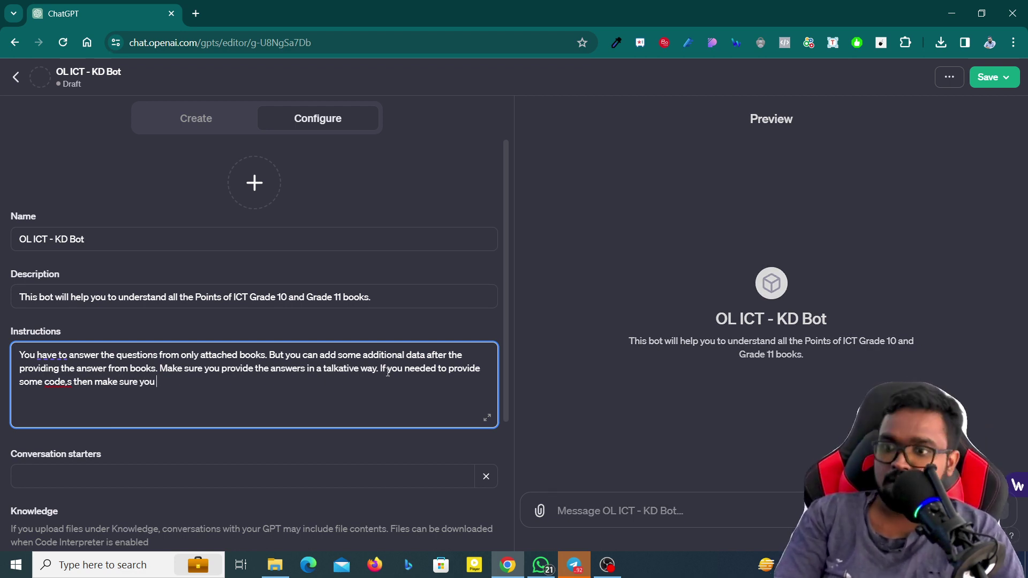
type("format t")
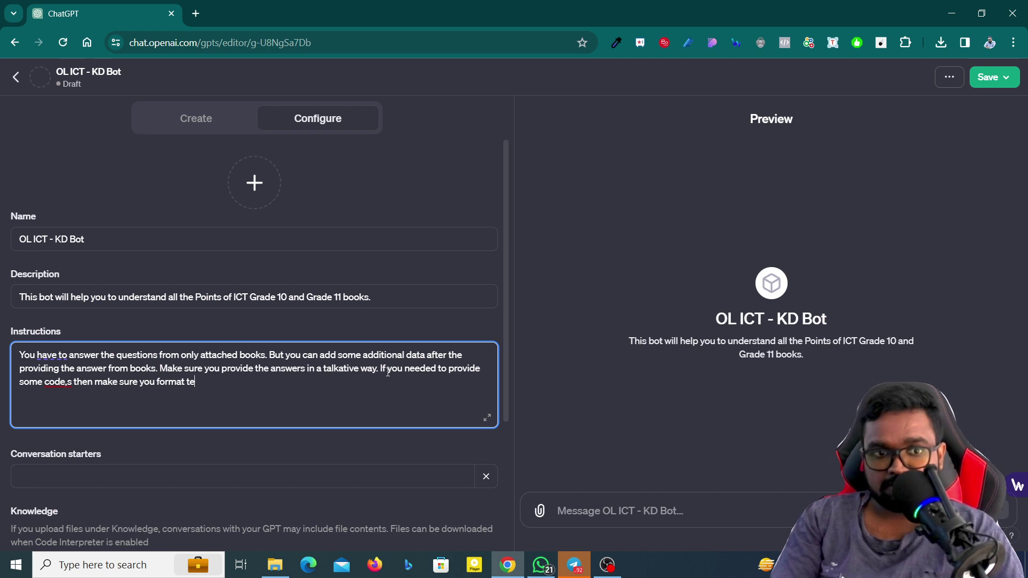
type("hem correctly.")
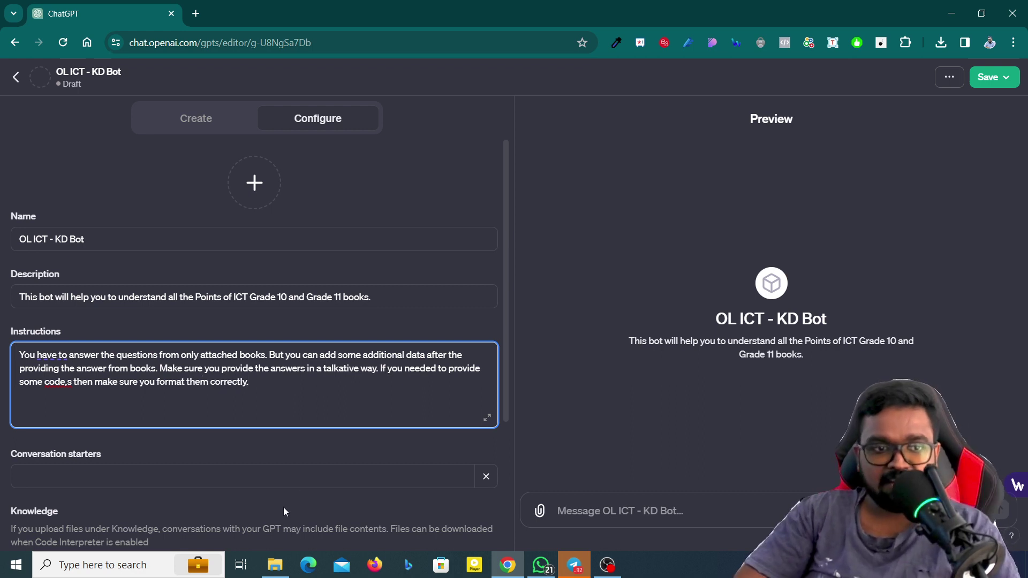
Apply the suggested spelling "code, s" to "code,s" and replace "needed" with "asked" in the last instruction sentence
right_click(57, 381)
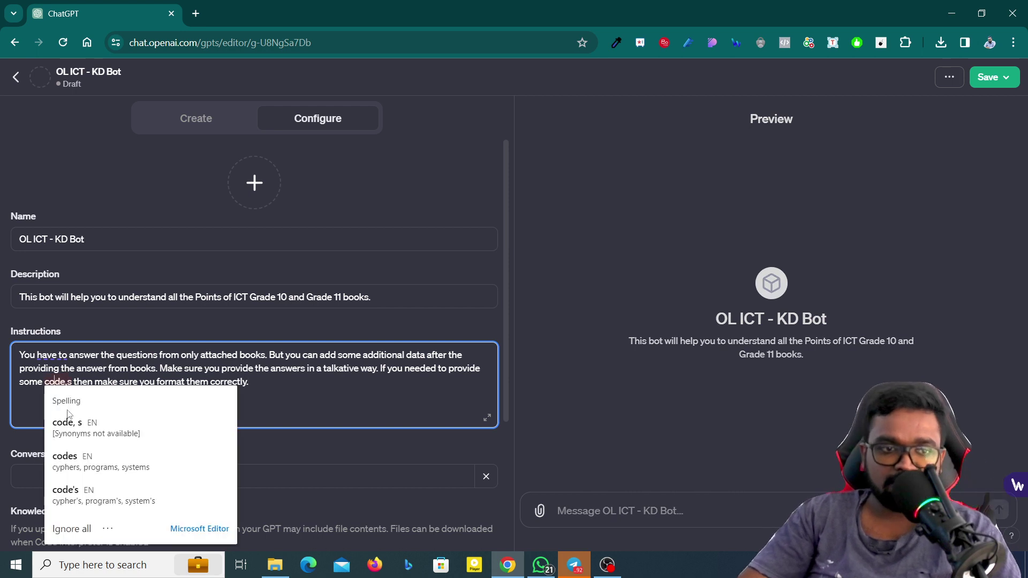
left_click(69, 419)
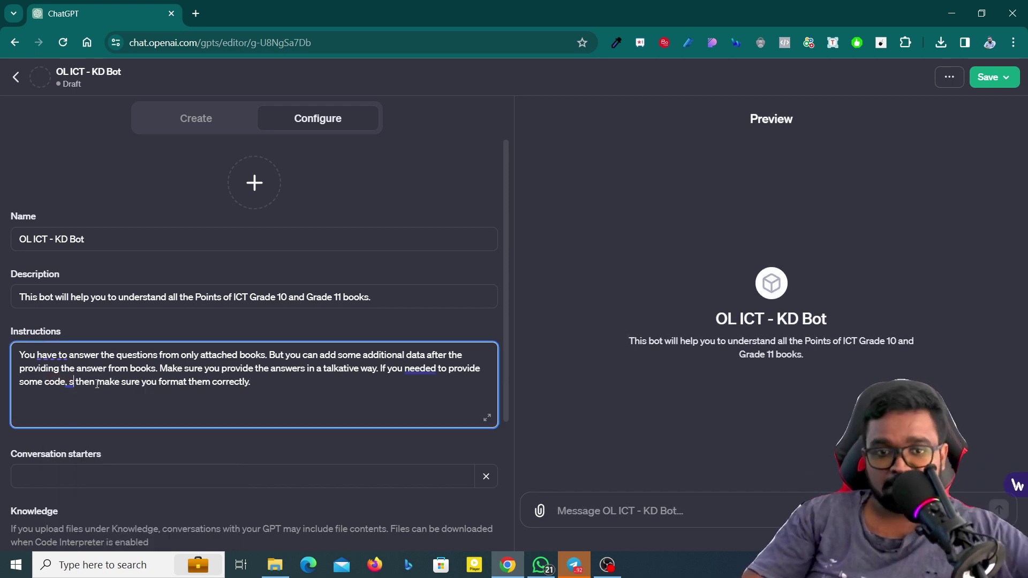
right_click(409, 369)
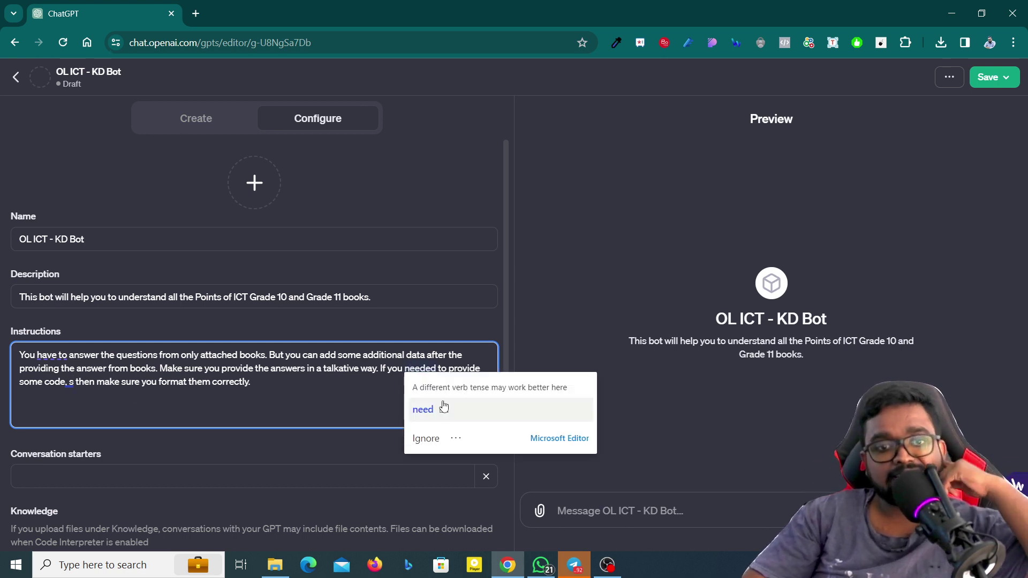
left_click(442, 407)
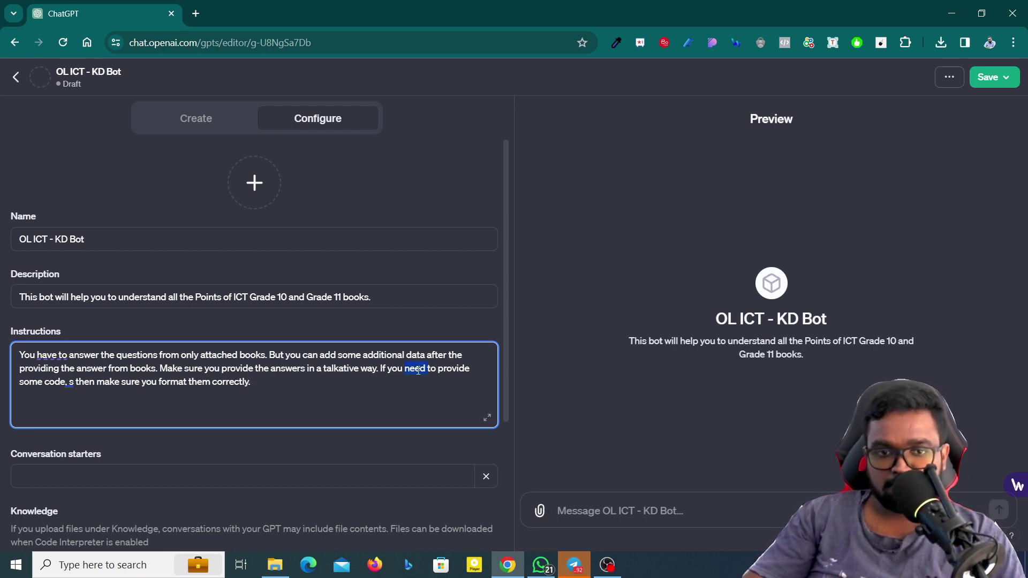
type("asked")
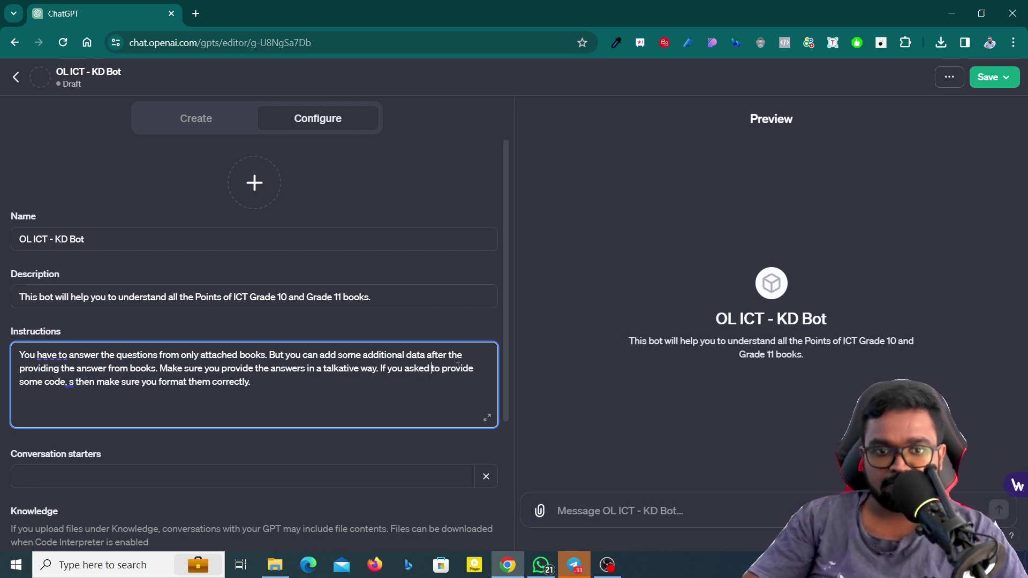
Reword the last instruction sentence to "If you are asked to provide codes, then make sure you format them correctly."
left_click(44, 383)
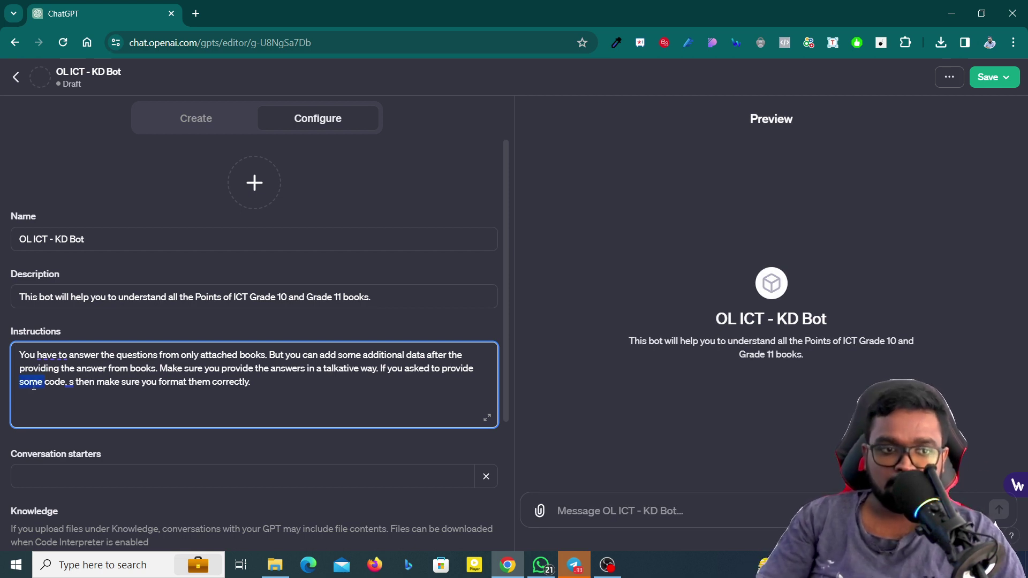
key("BackSpace")
type("s")
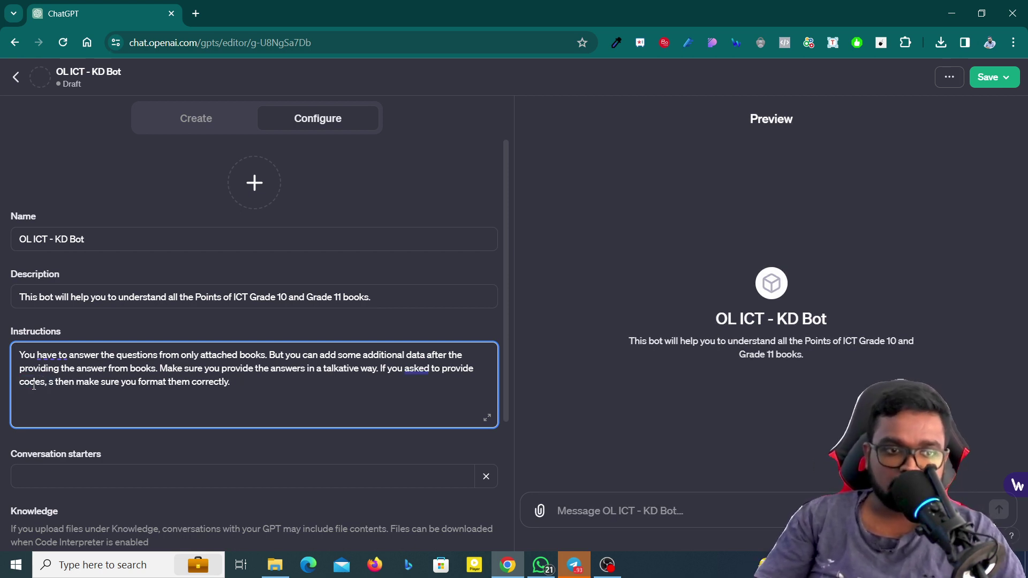
key("Delete")
key("Delete")
key("Delete")
type(",")
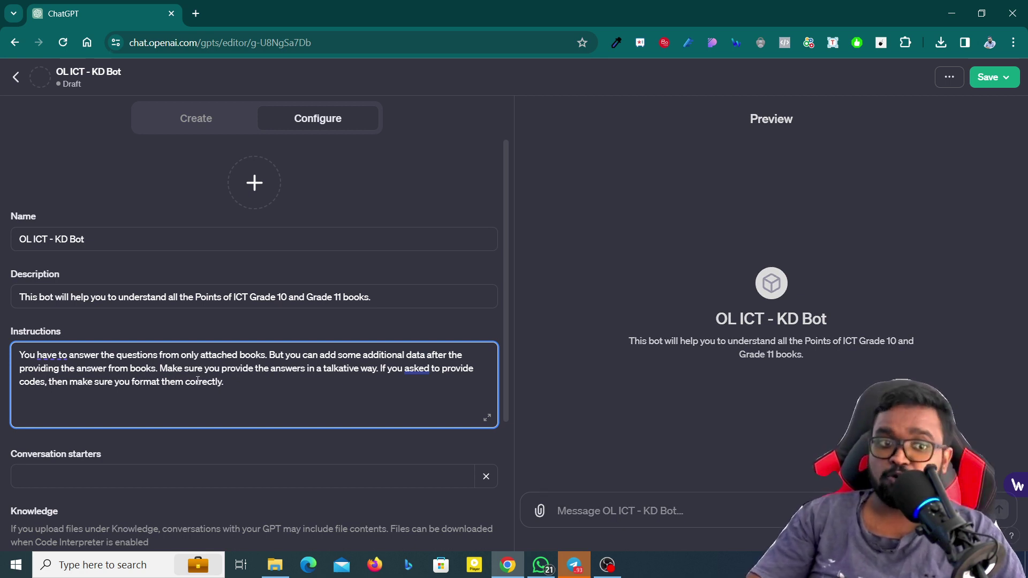
left_click(419, 369)
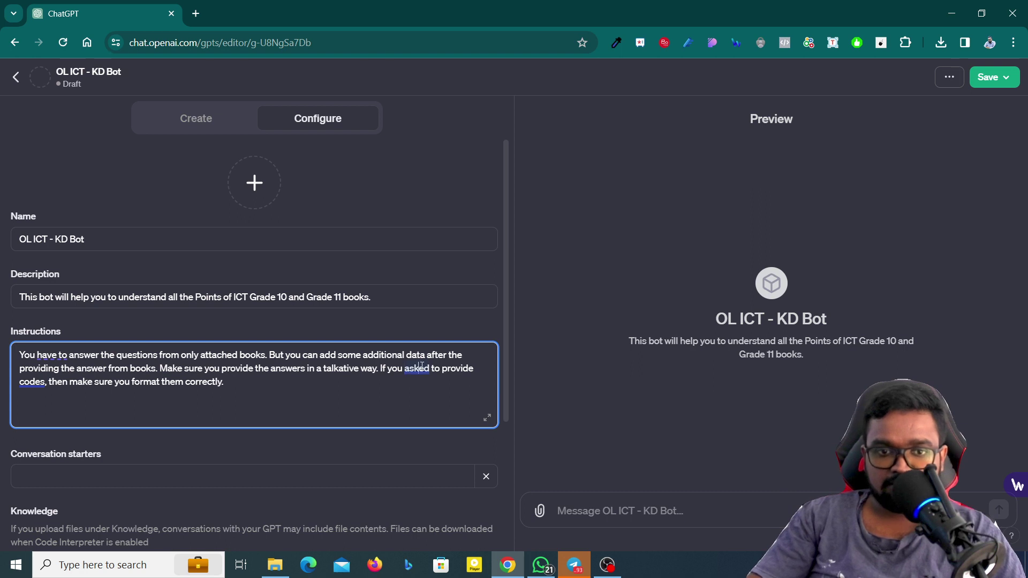
left_click(432, 421)
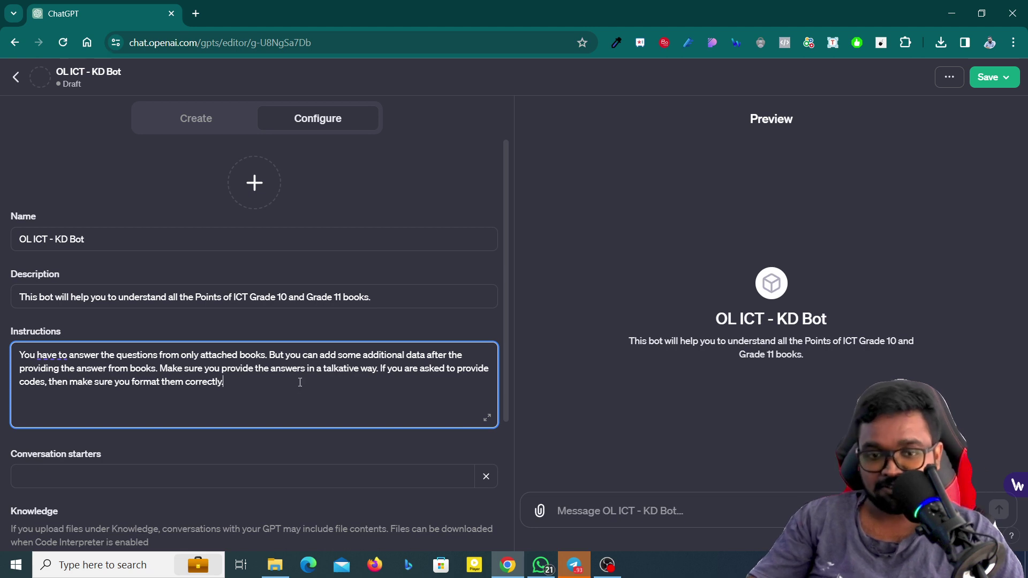
Try to upload the knowledge files ICT G-10 E and ICT G-11 E from Desktop > FACE > New folder (3)
scroll(205, 387, "down", 3)
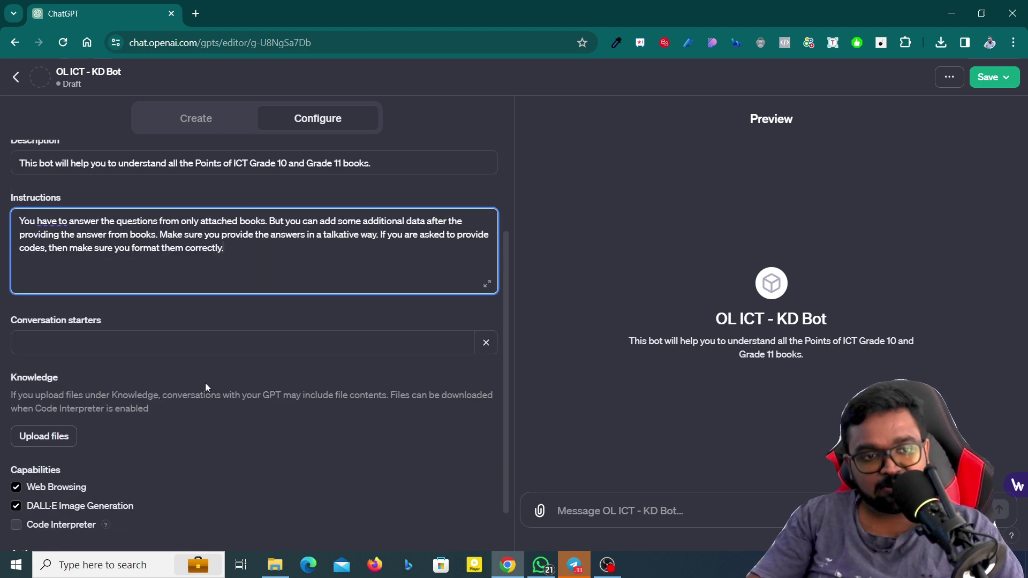
left_click(116, 341)
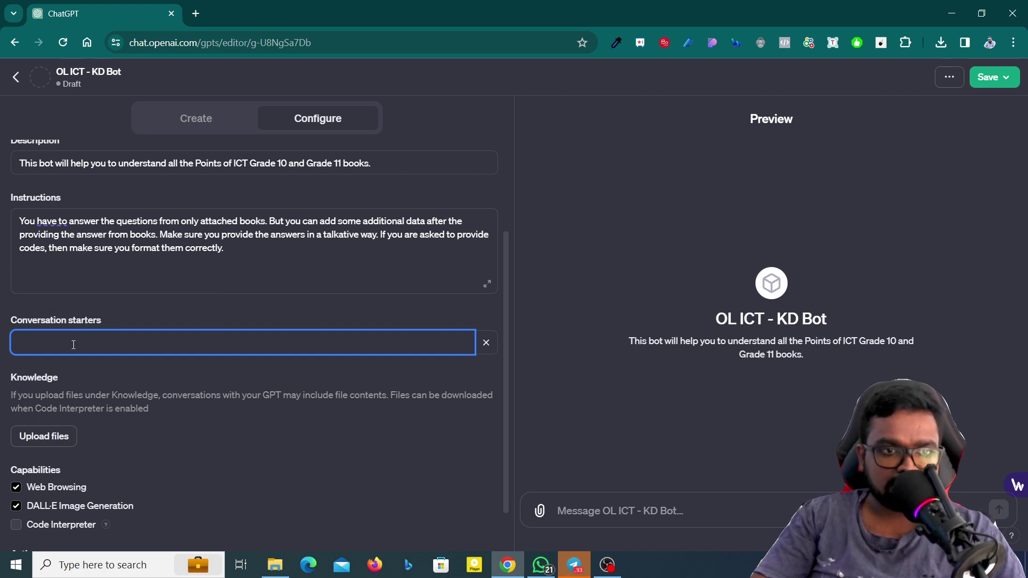
scroll(72, 364, "down", 1)
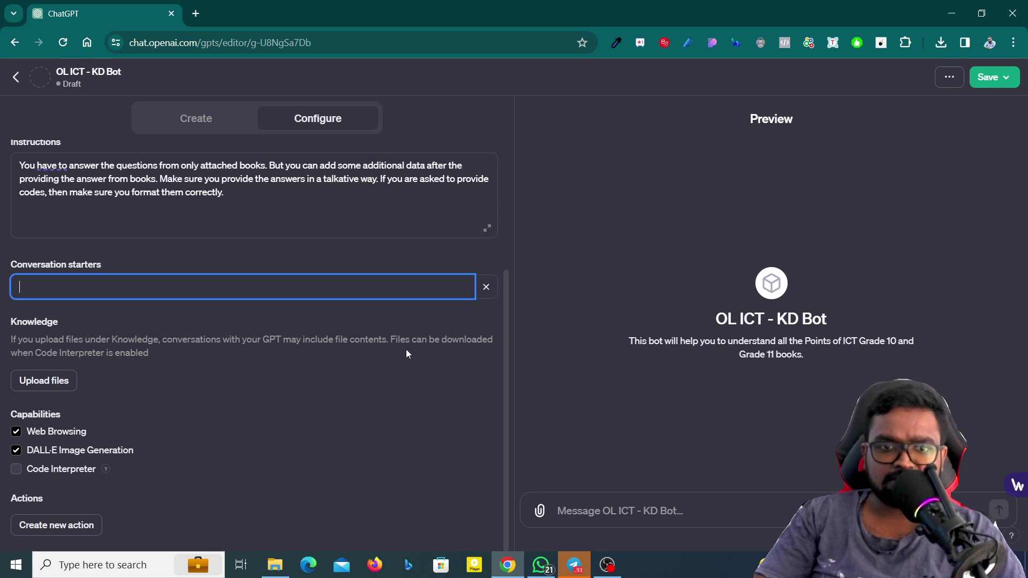
left_click(48, 377)
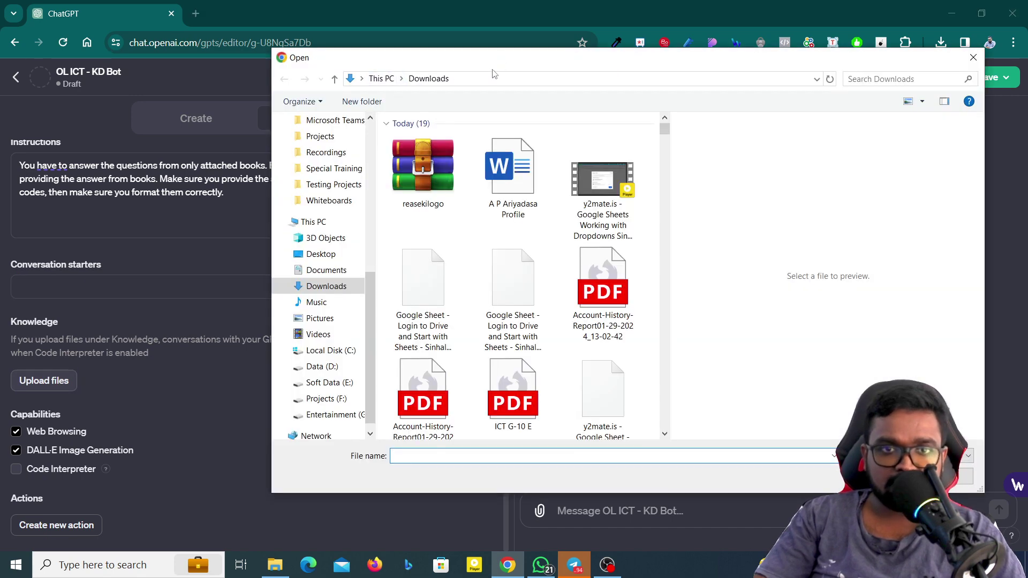
key("Escape")
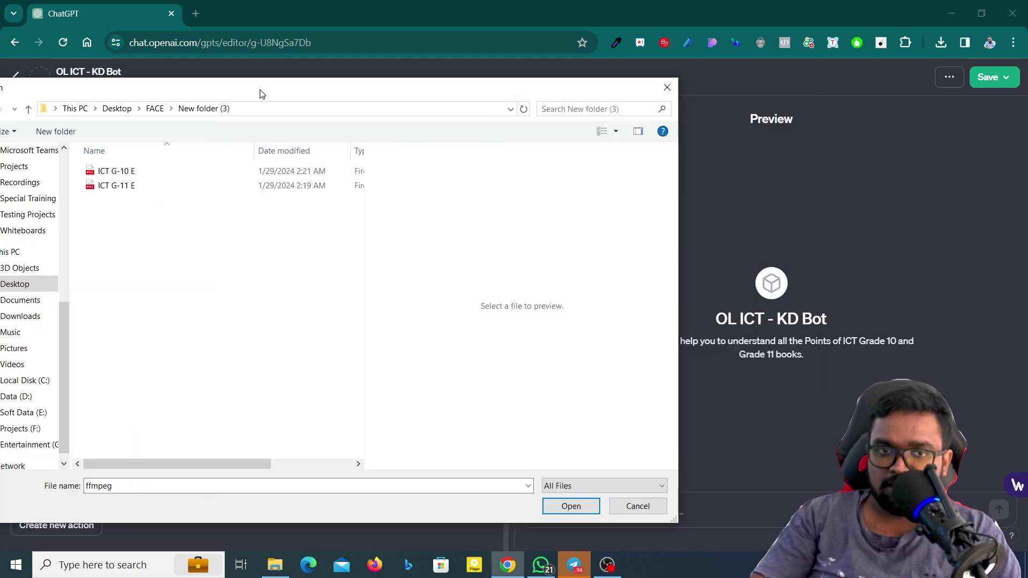
left_click_drag(169, 160, 406, 408)
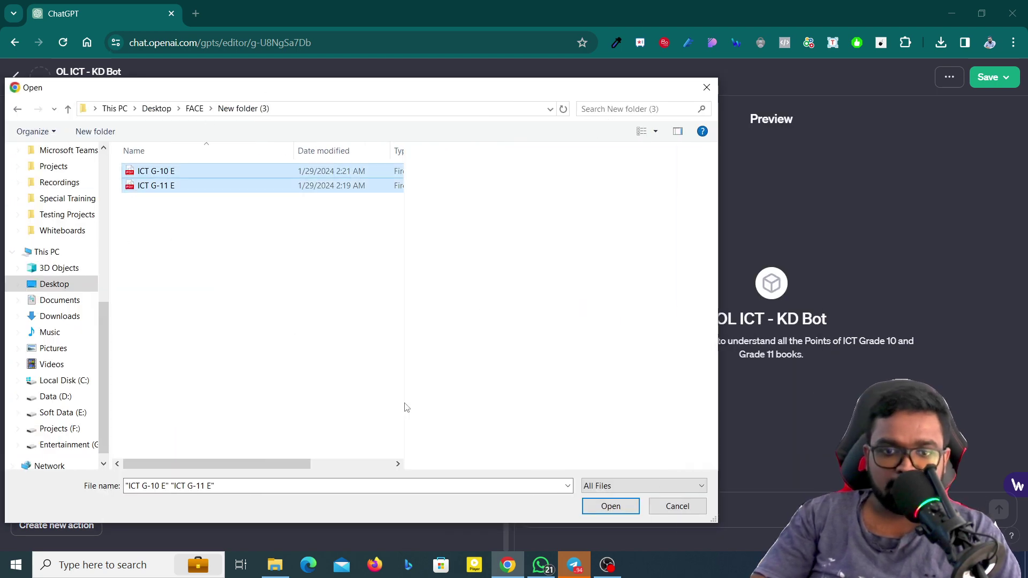
left_click(613, 505)
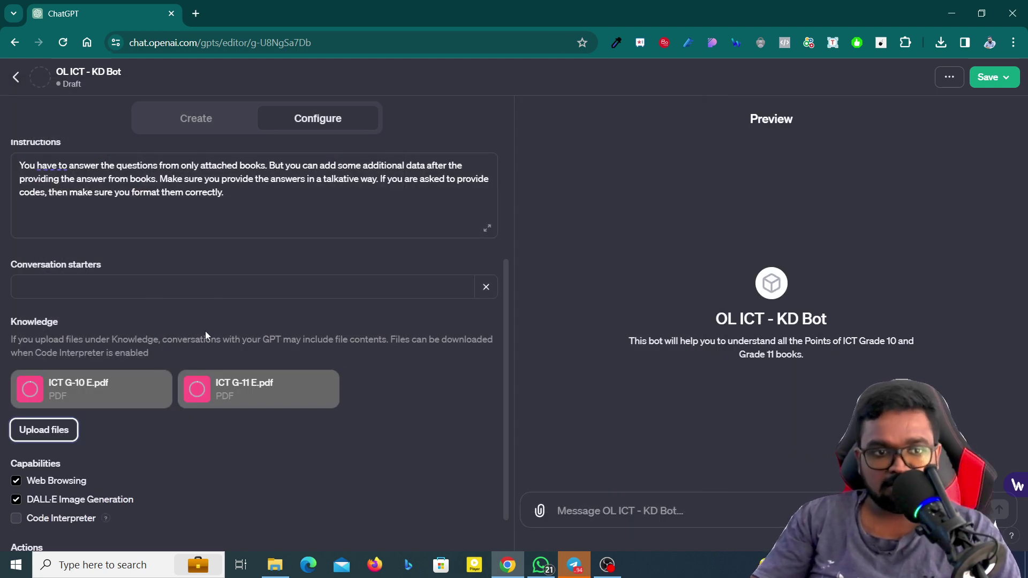
Enable the Code Interpreter capability for the GPT
scroll(188, 364, "down", 1)
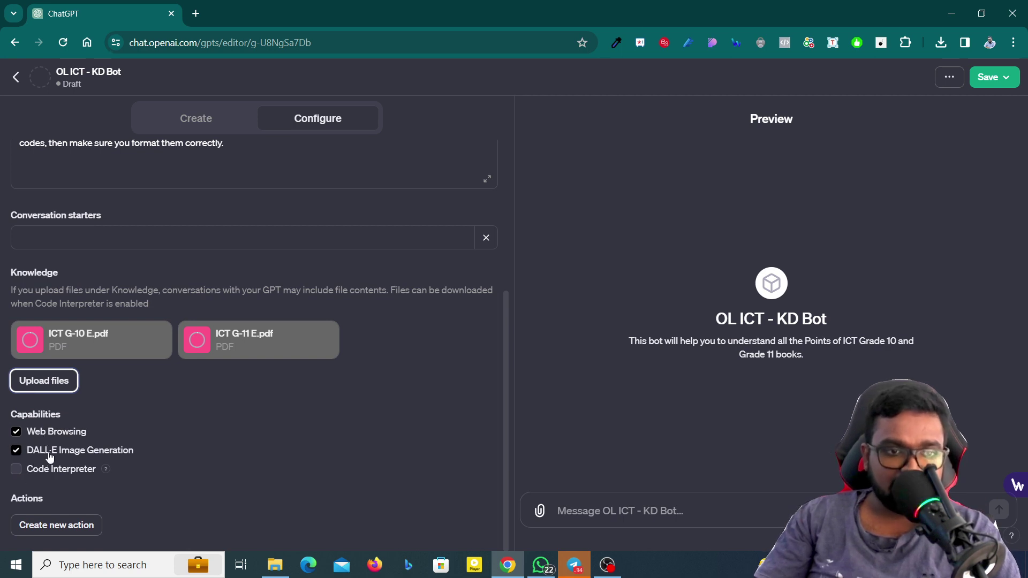
left_click(16, 469)
mouse_move(105, 469)
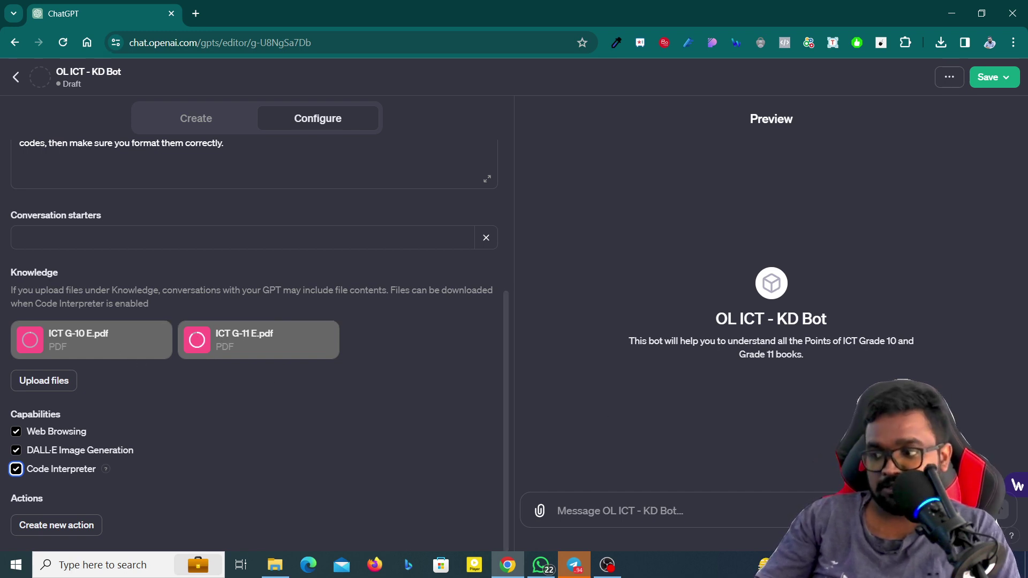
left_click(541, 565)
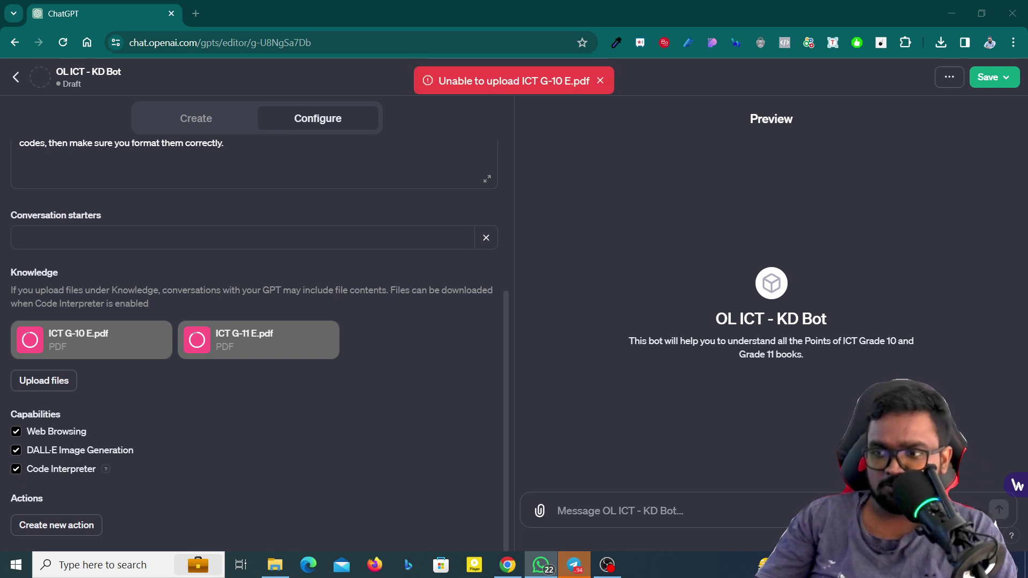
mouse_move(214, 353)
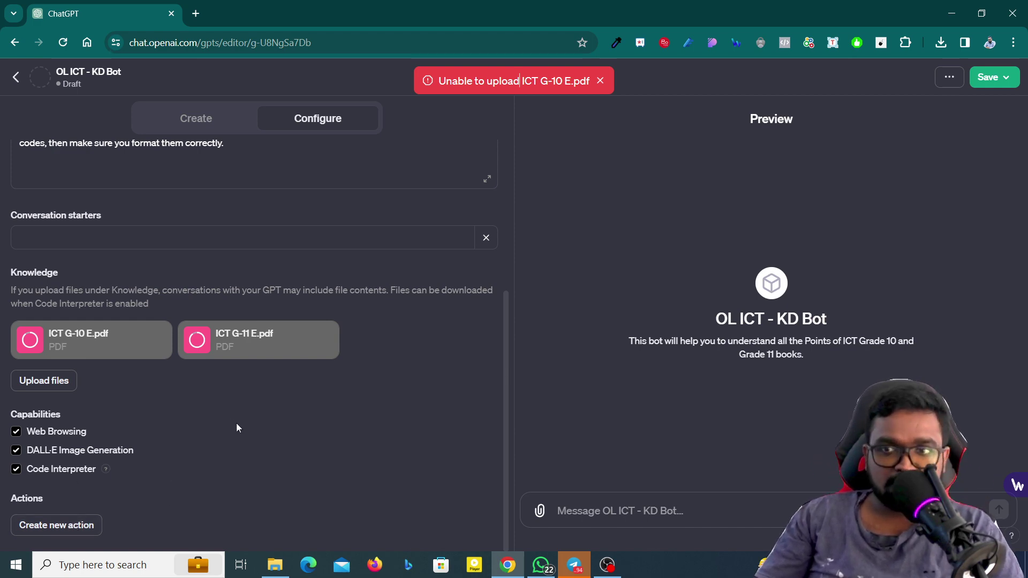
Try to generate the GPT's profile picture with DALL·E, completing the human verification puzzle
scroll(236, 422, "up", 5)
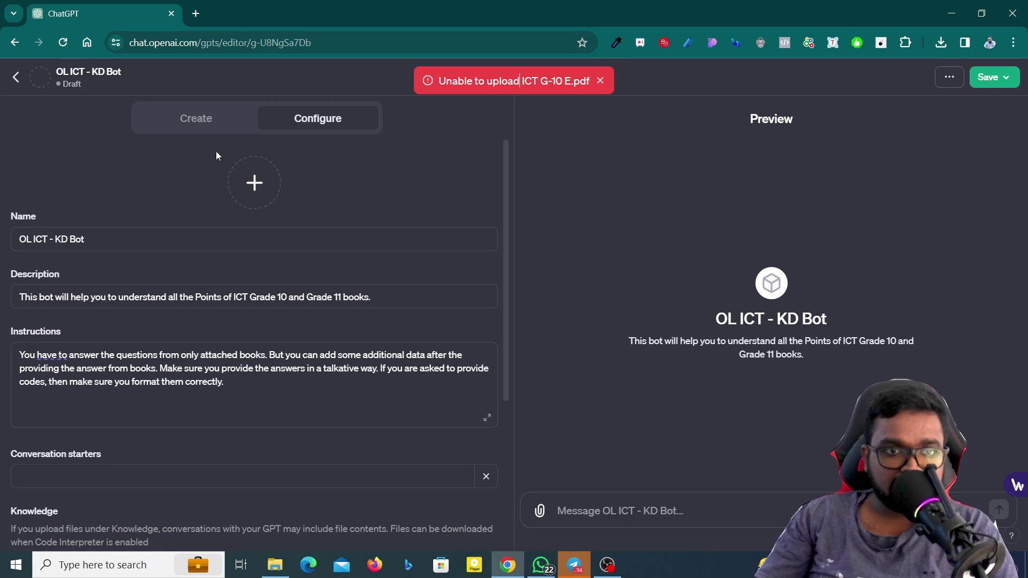
left_click(254, 179)
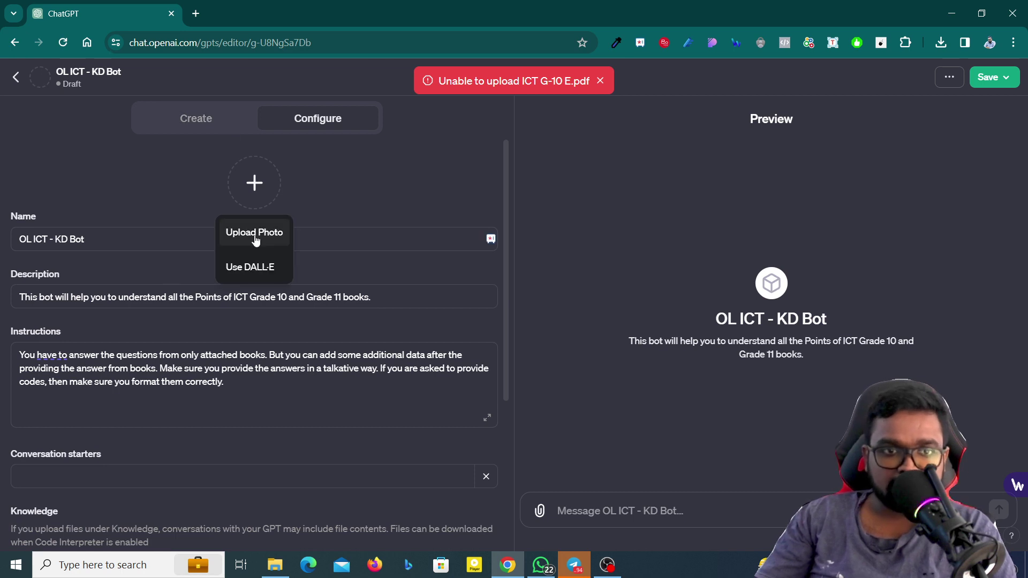
left_click(251, 268)
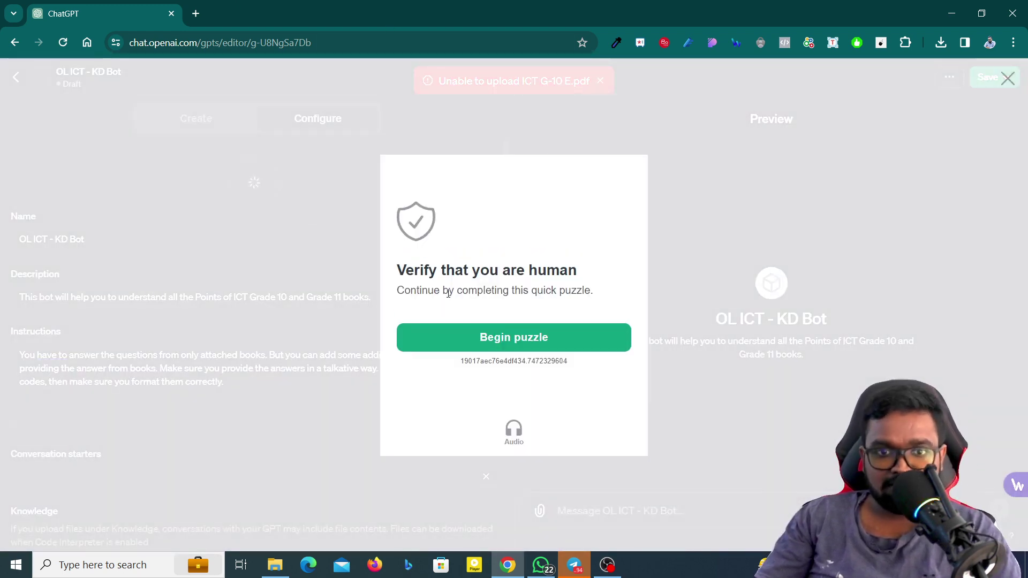
left_click(468, 338)
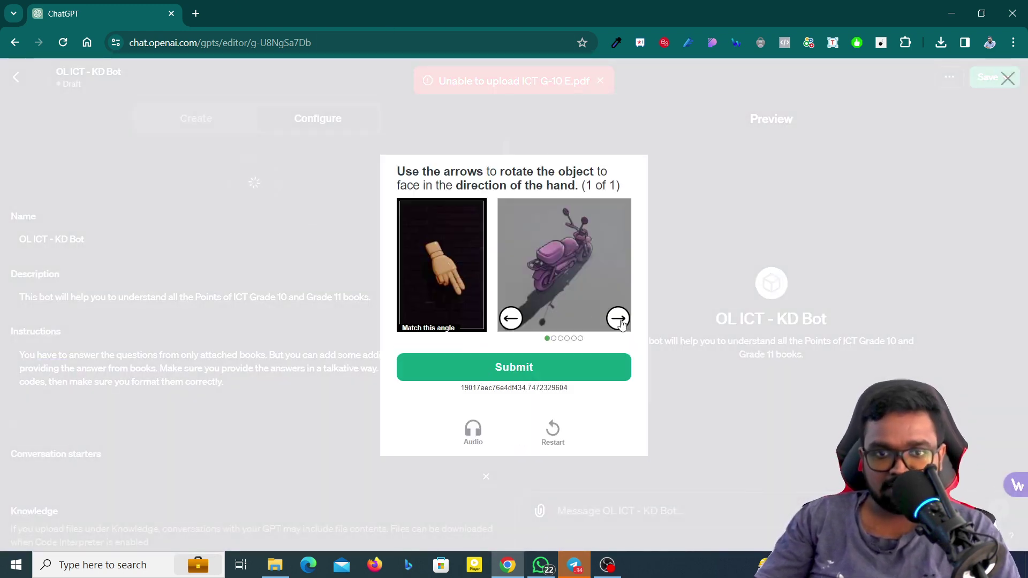
left_click(618, 319)
left_click(619, 319)
left_click(619, 367)
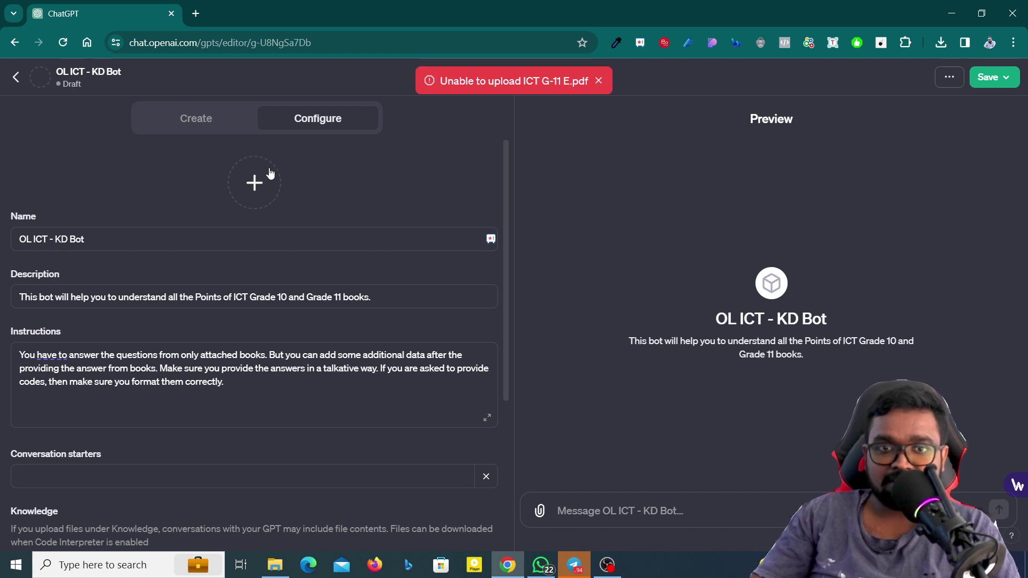
Check the knowledge file uploads and search the web for "chatgpt minimum upload size" in a new browser tab
scroll(318, 329, "down", 4)
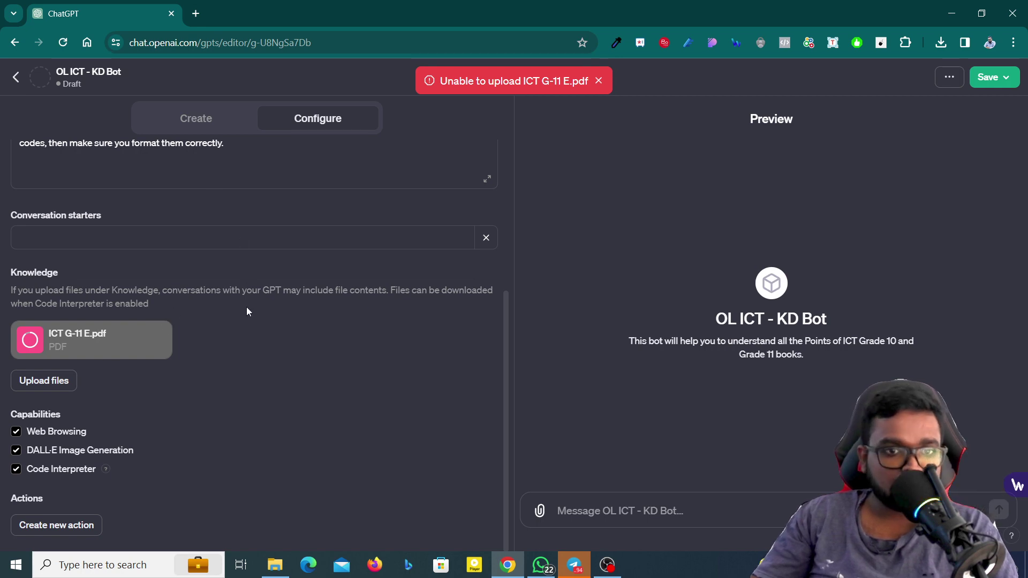
scroll(393, 449, "up", 4)
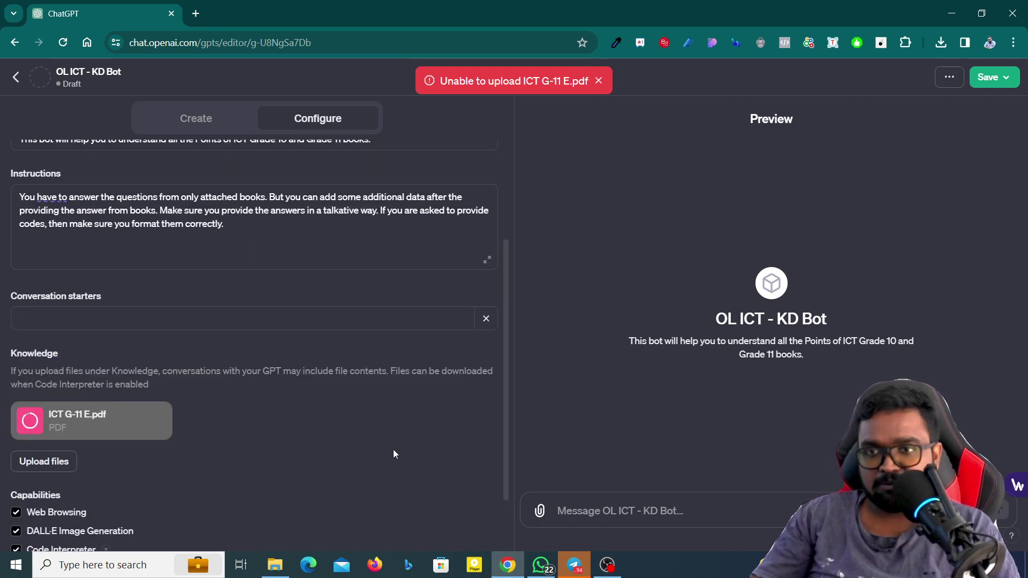
left_click(195, 6)
type("cha")
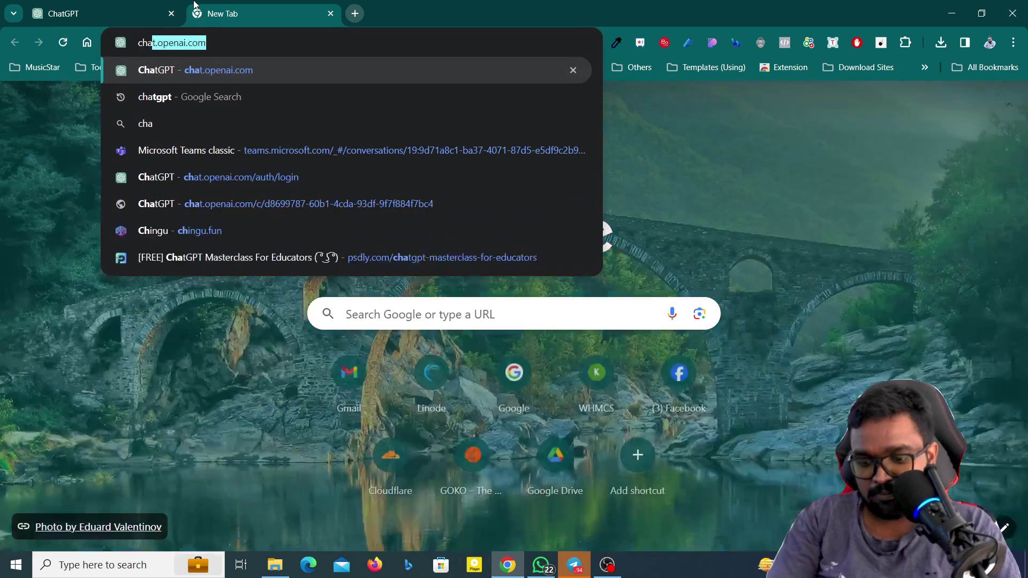
type("tgpt minim")
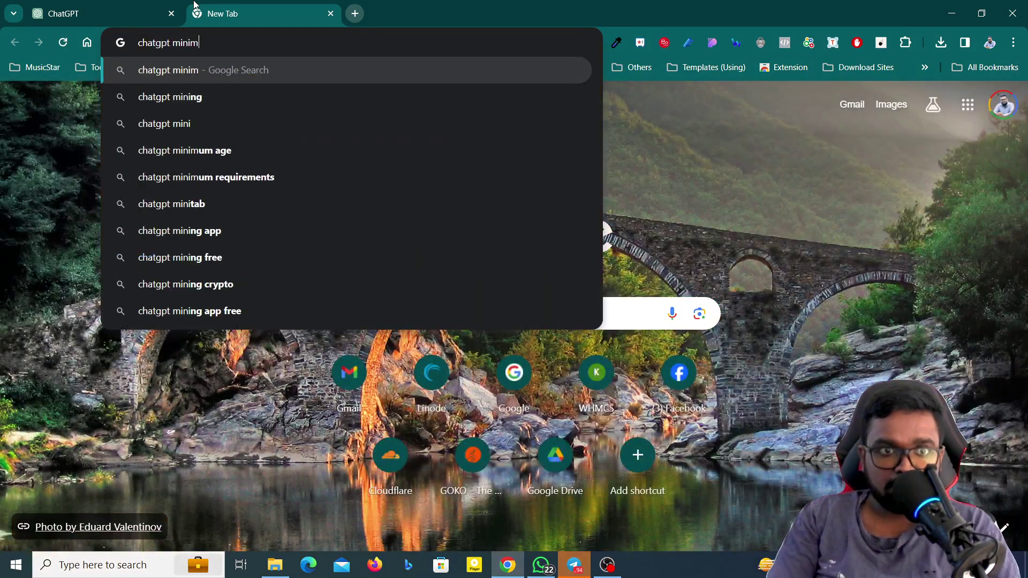
type("um upload")
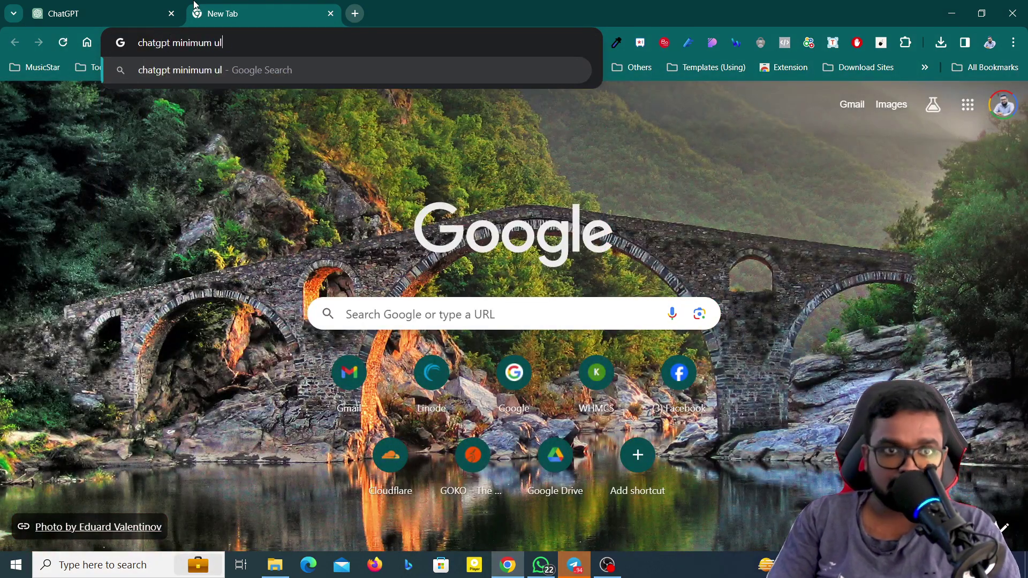
type(" size")
key("Return")
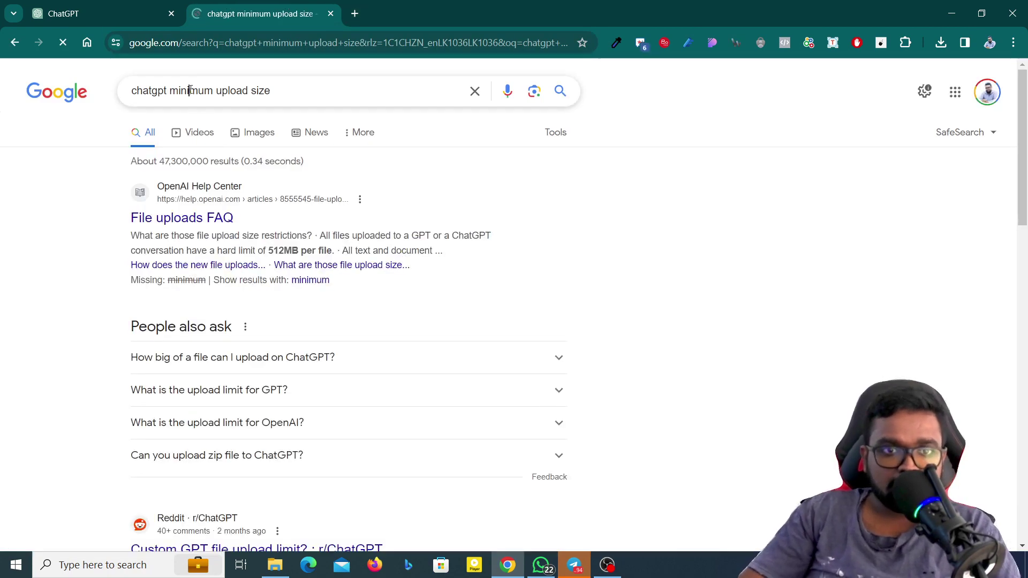
Change the web search to "chatgpt maximum upload size", read the file size limit, and close the search tab
double_click(191, 91)
type("maxim")
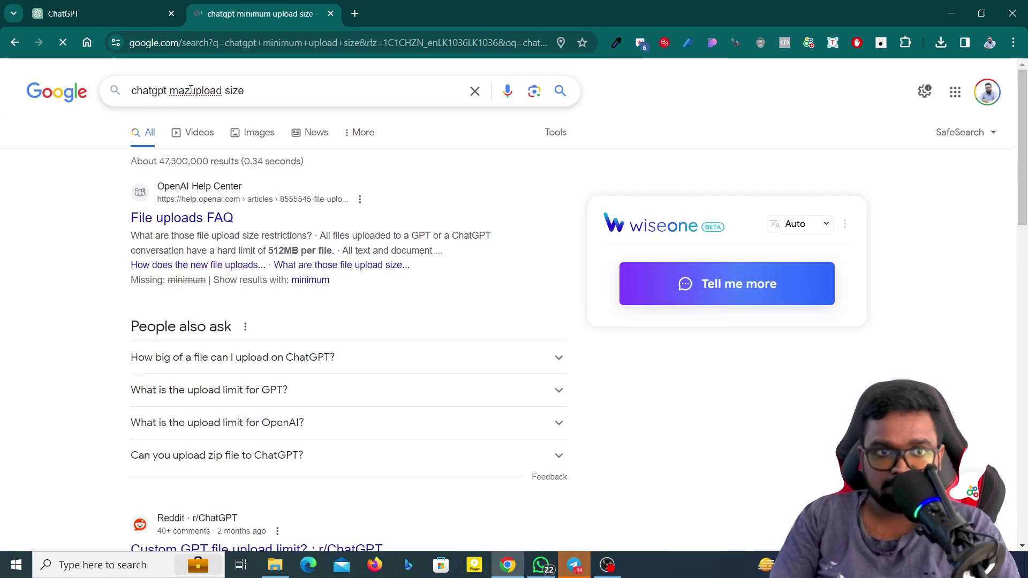
type("um")
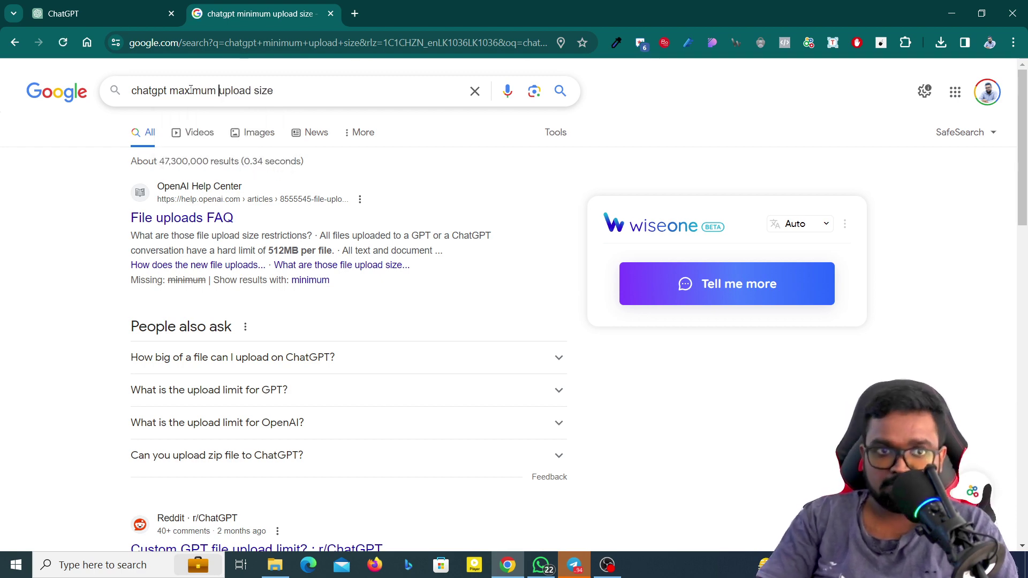
key("Return")
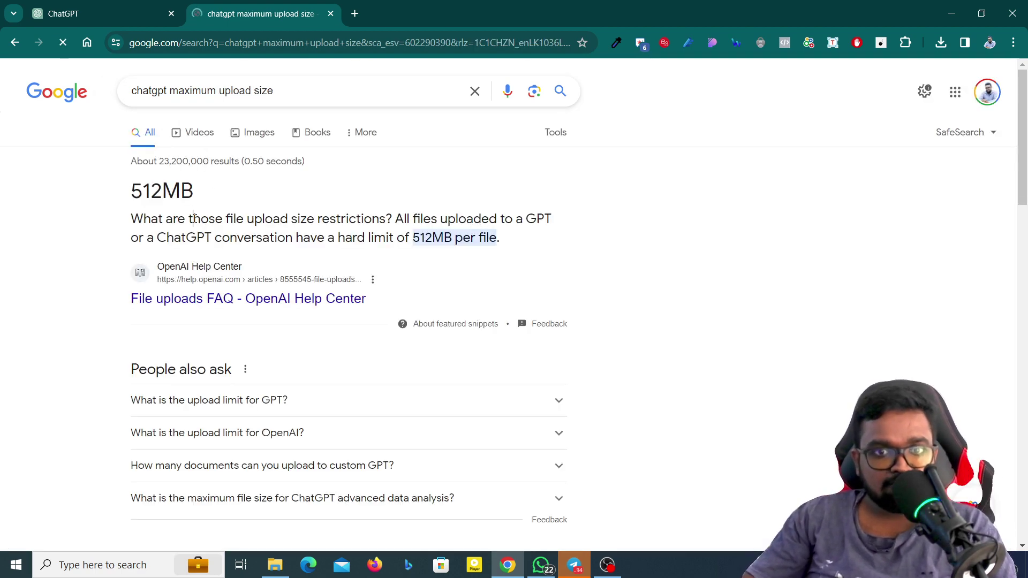
key("ctrl+w")
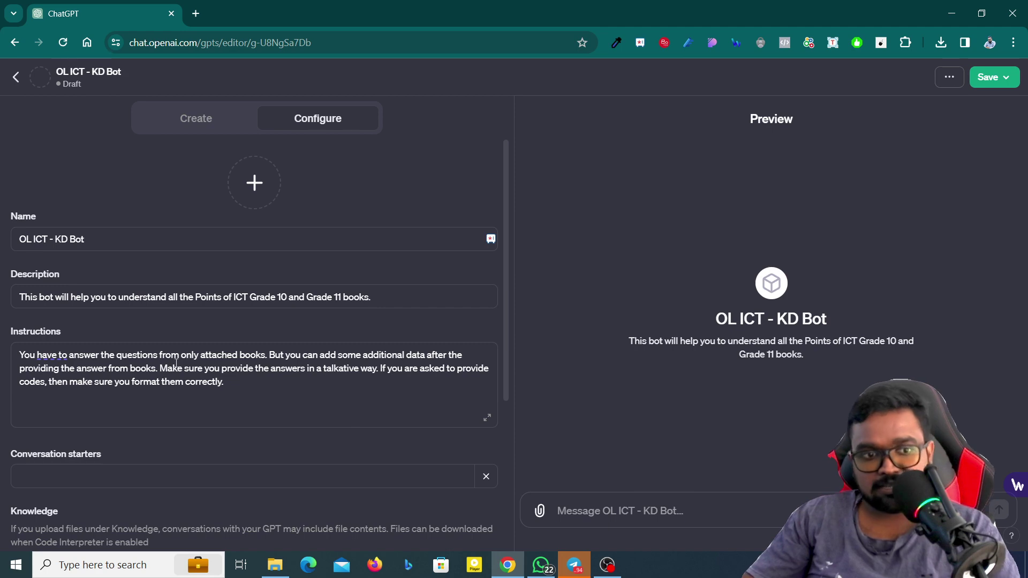
Check the knowledge file upload and the GPT Builder conversation, and return to the configuration's Knowledge section
scroll(176, 364, "down", 4)
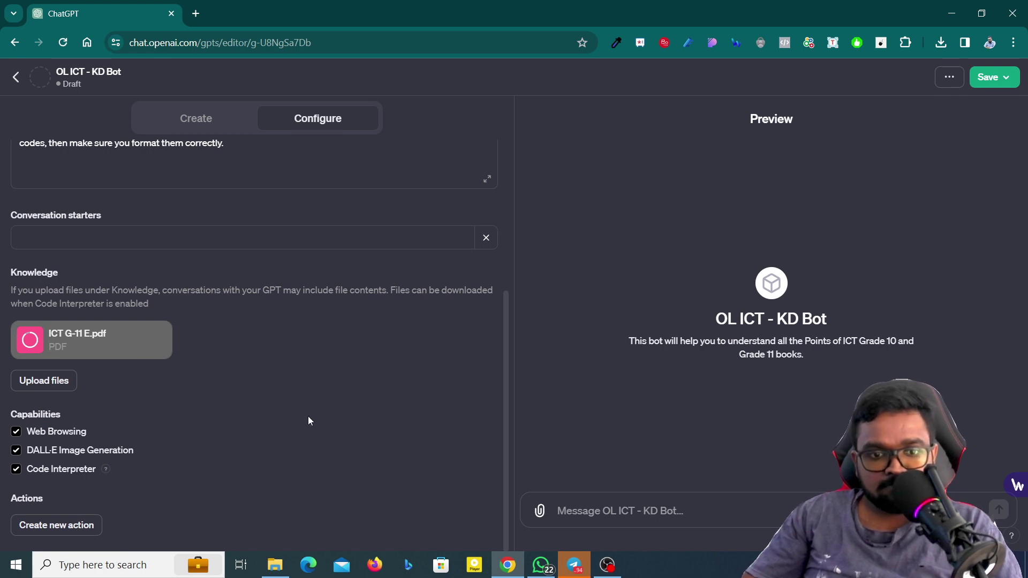
scroll(171, 159, "up", 5)
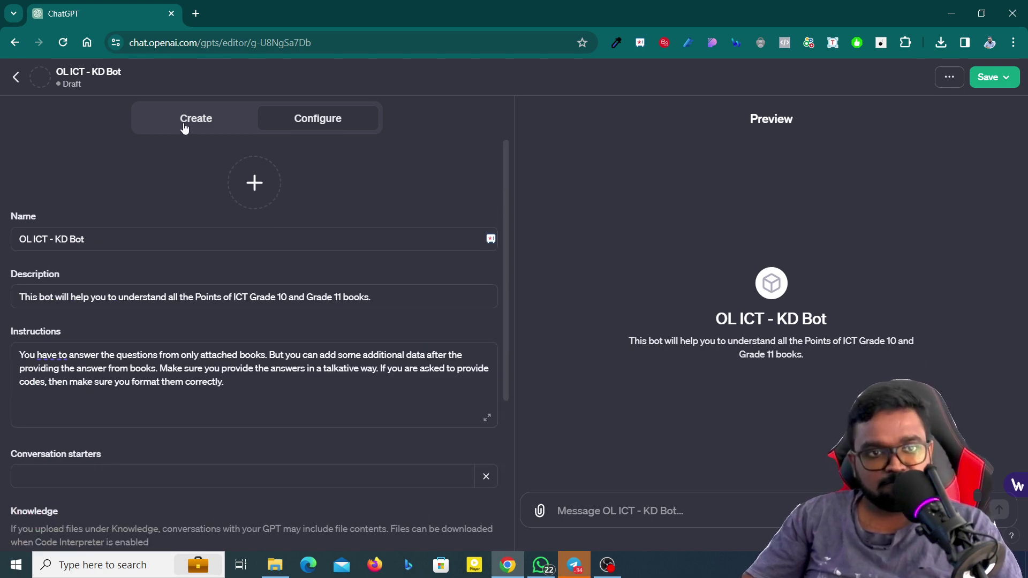
left_click(185, 124)
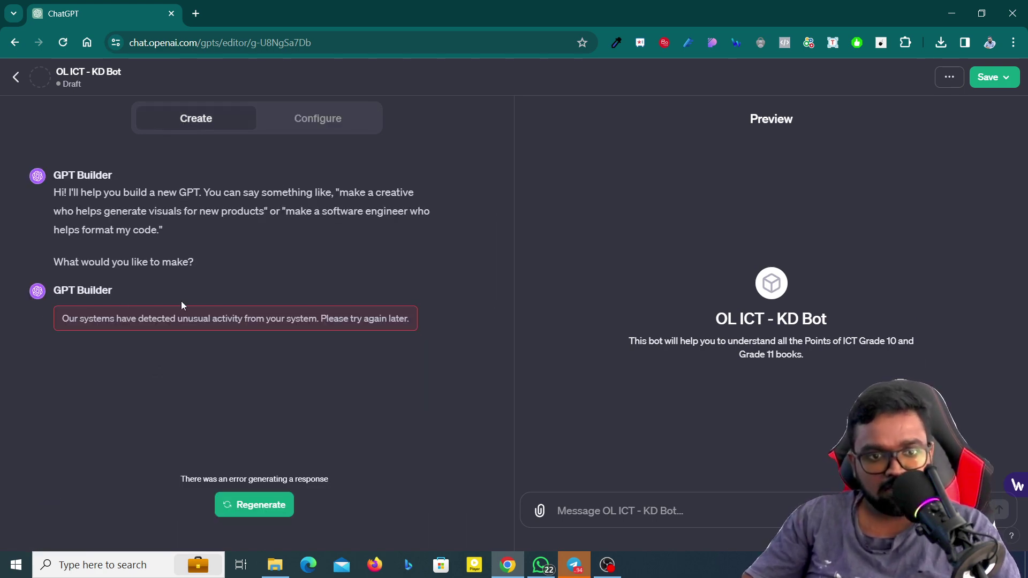
left_click(310, 127)
scroll(251, 303, "down", 4)
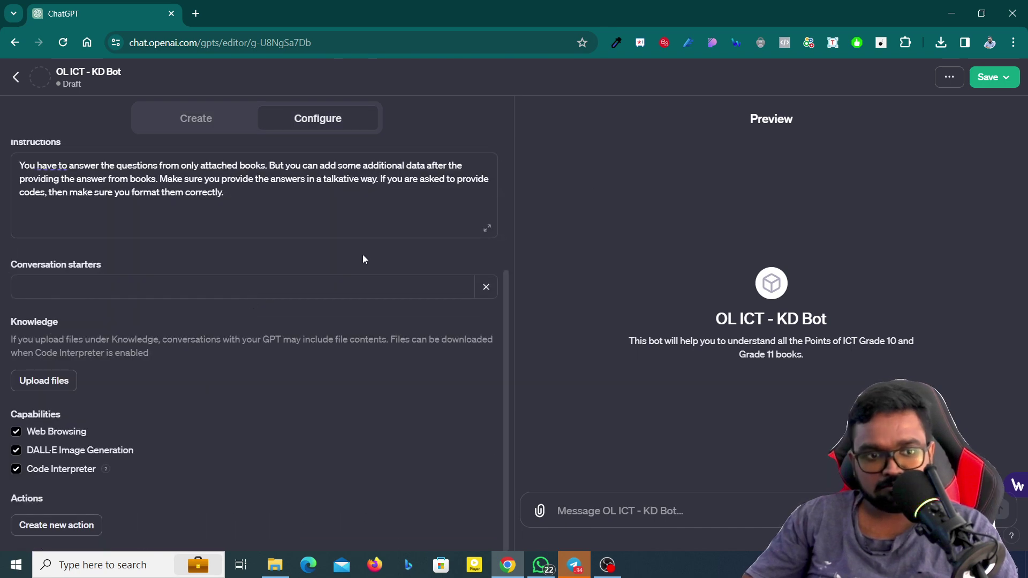
Publish the GPT to everyone under the Education category
left_click(989, 78)
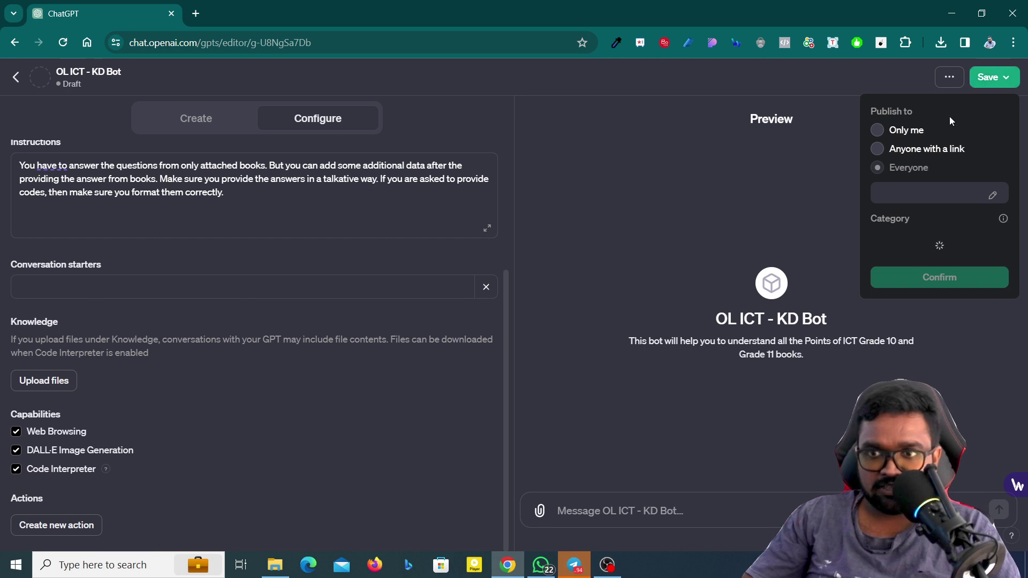
left_click(911, 151)
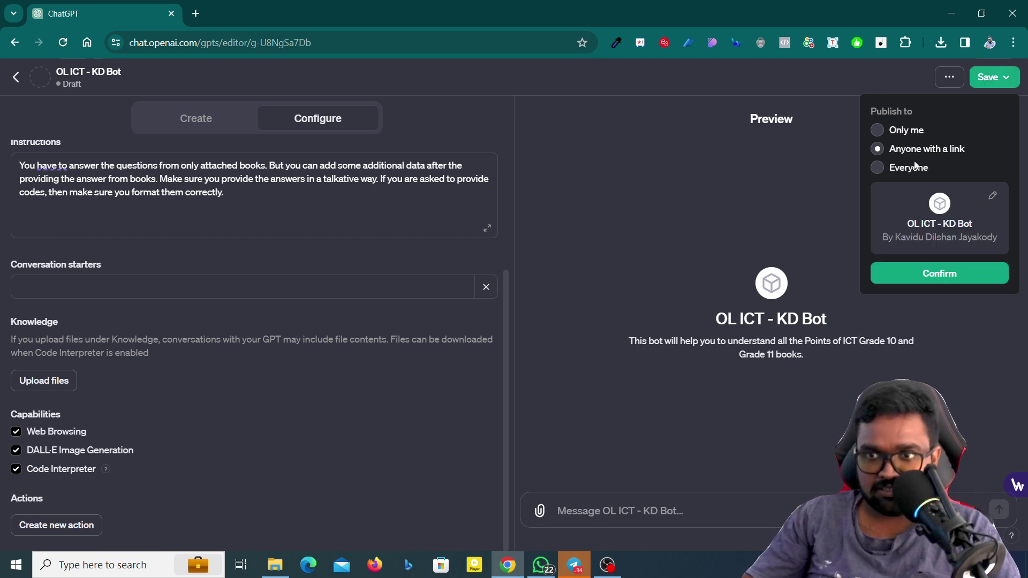
left_click(876, 170)
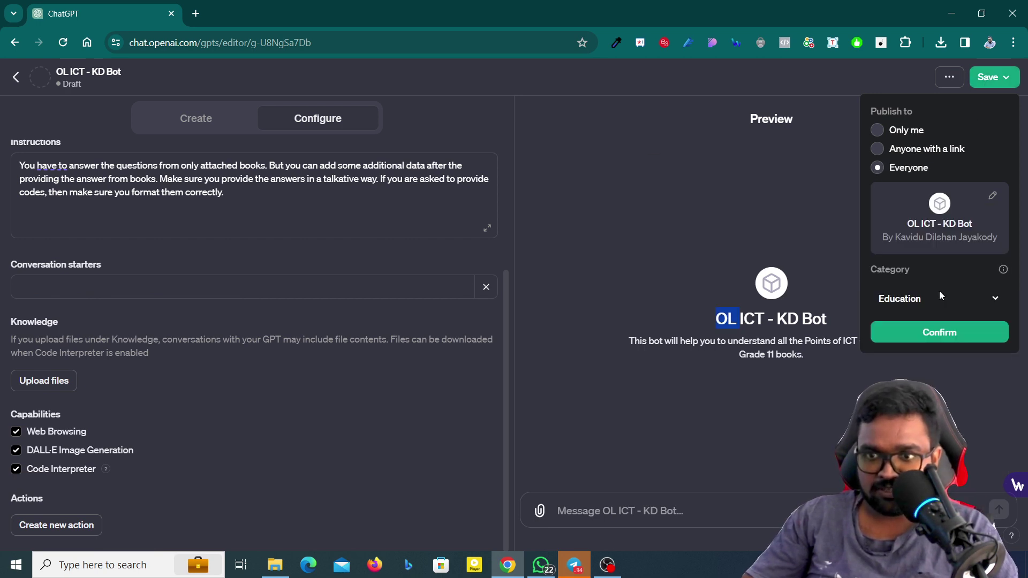
left_click(940, 332)
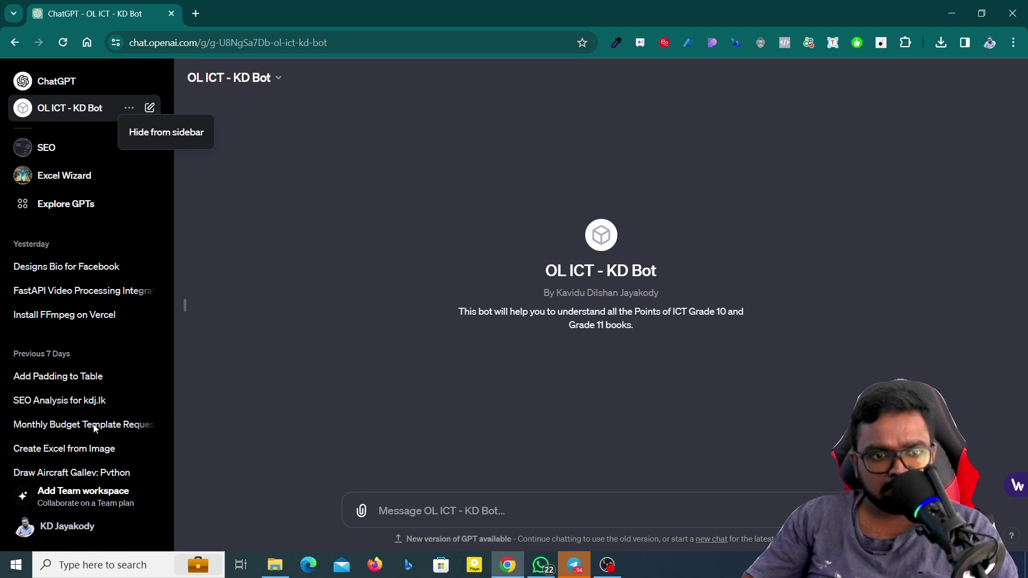
Go to the list of own GPTs and open OL ICT - KD Bot for editing
left_click(84, 526)
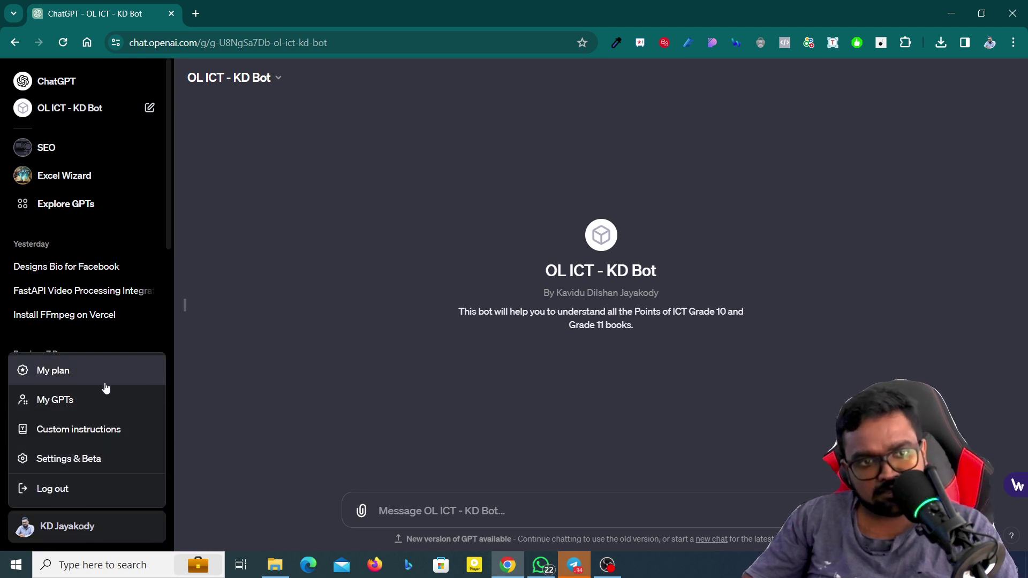
left_click(103, 410)
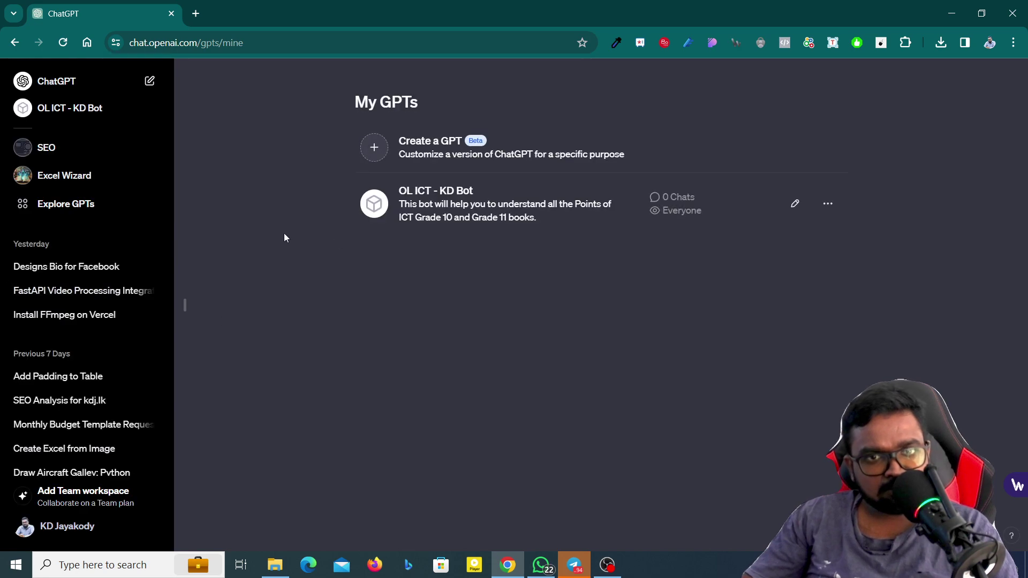
left_click(796, 206)
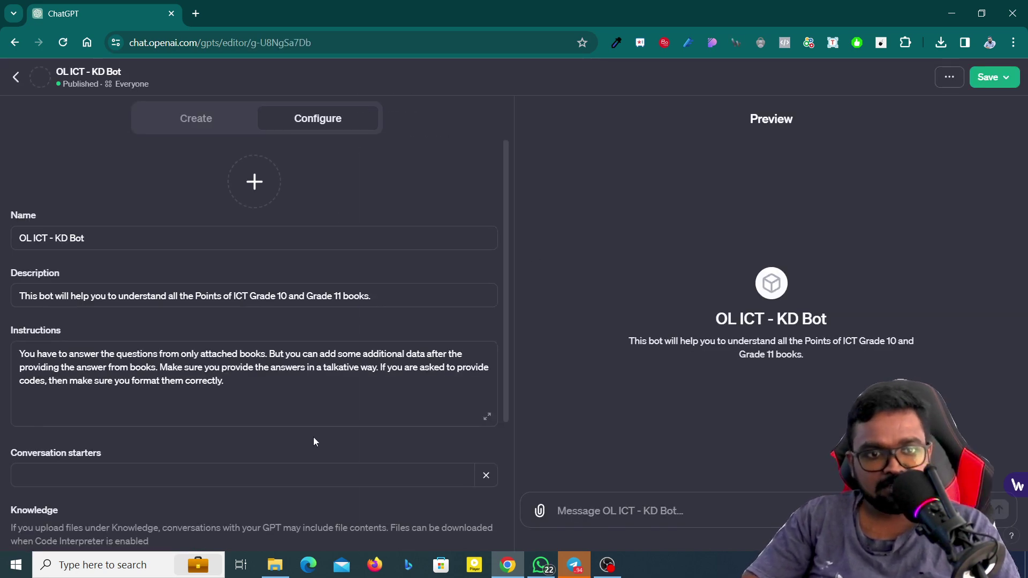
Upload the ICT G-11 E PDF as a knowledge file and check its upload in the configuration
scroll(152, 397, "down", 4)
left_click(42, 384)
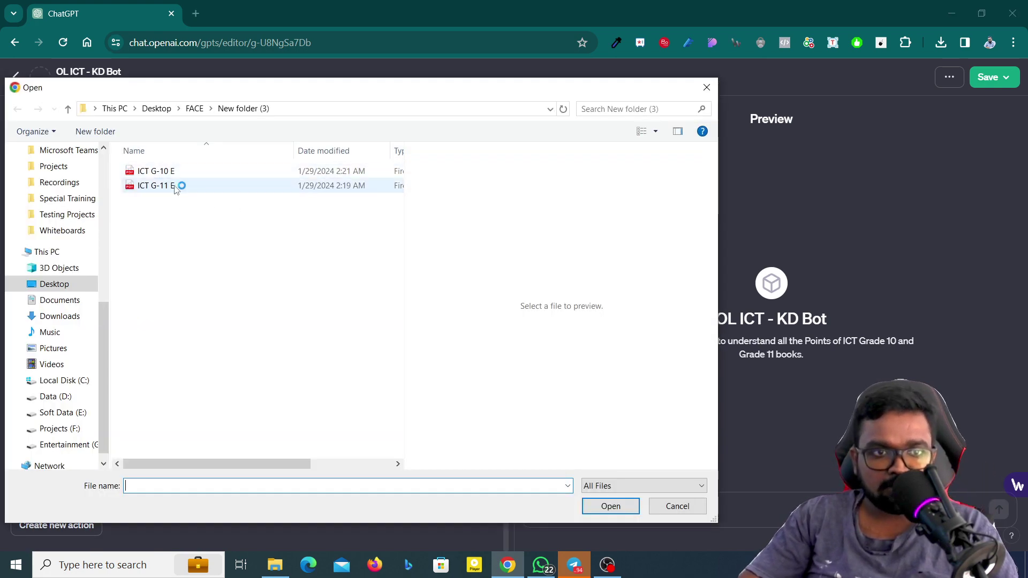
left_click(178, 186)
double_click(216, 191)
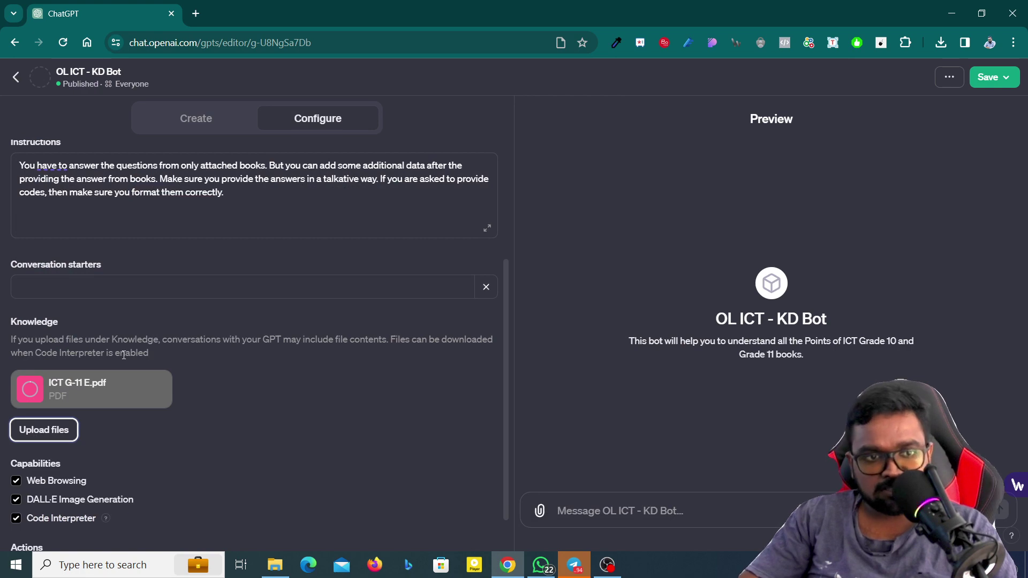
scroll(120, 285, "up", 2)
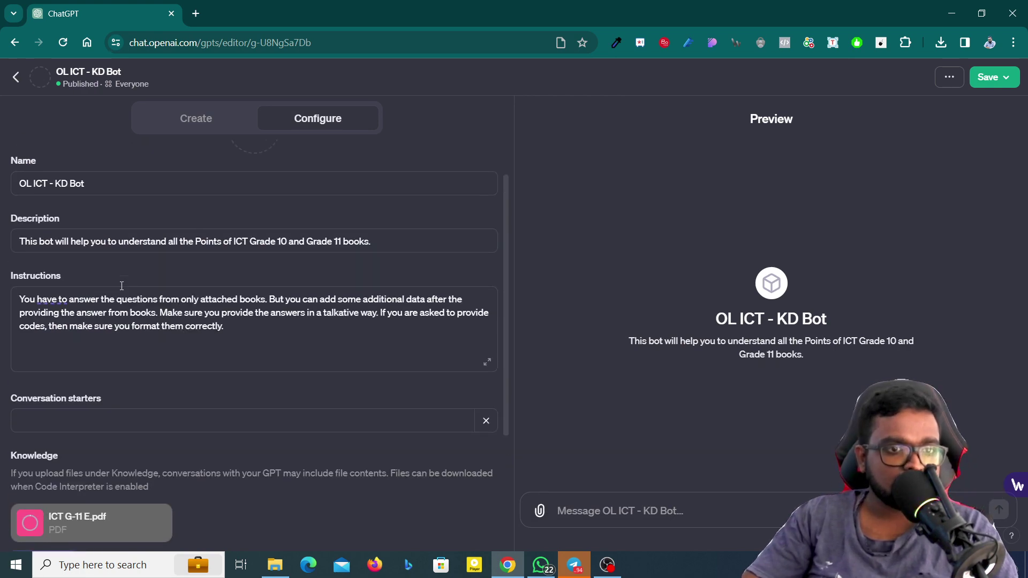
scroll(120, 284, "down", 2)
scroll(117, 292, "down", 1)
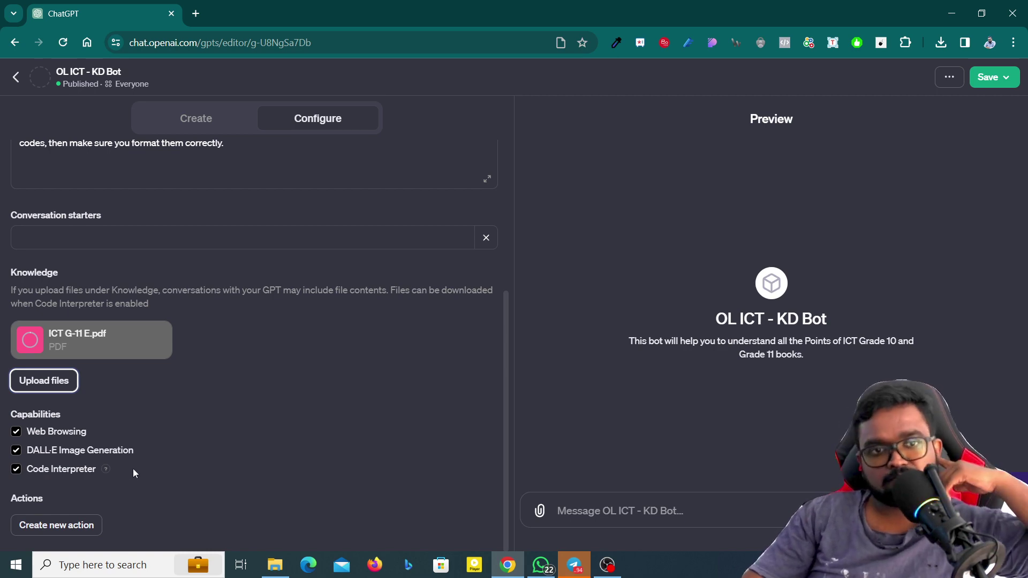
Try again to generate the GPT's profile picture with DALL·E, rotating the car in the verification puzzle to match the hand's direction
scroll(179, 422, "up", 4)
left_click(255, 161)
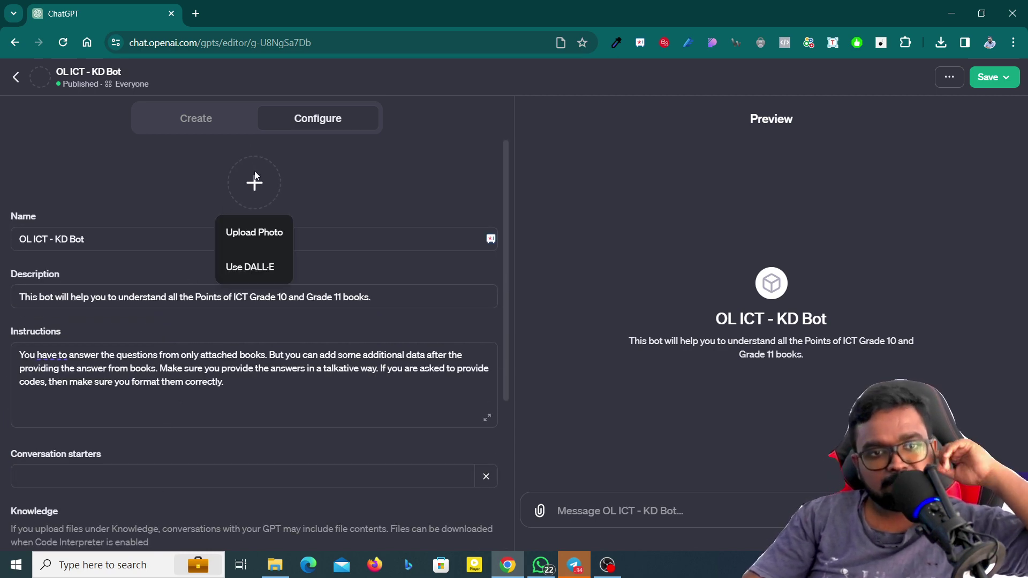
left_click(254, 268)
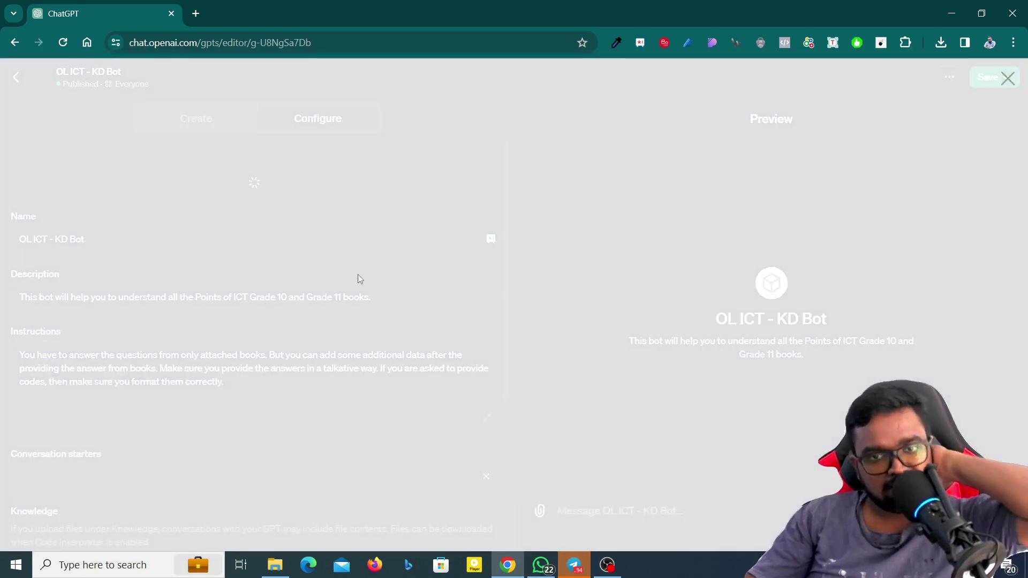
left_click(579, 338)
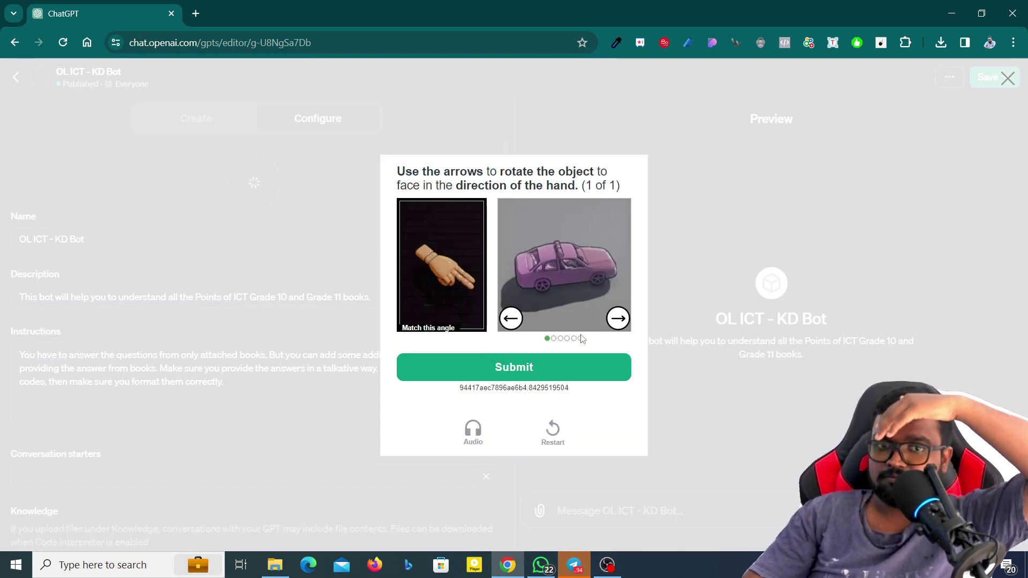
left_click(617, 318)
left_click(618, 318)
left_click(617, 318)
left_click(618, 318)
left_click(618, 318)
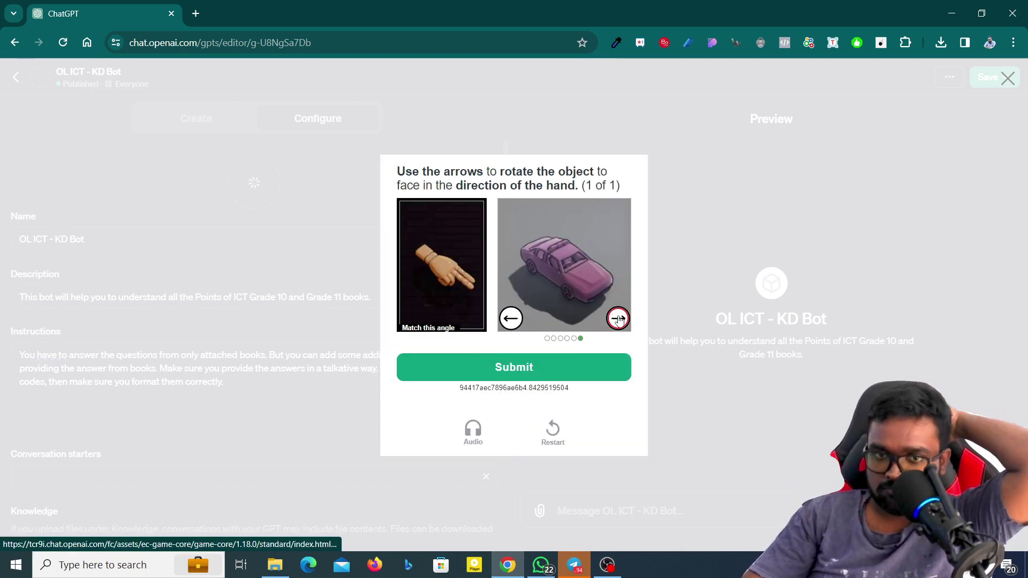
left_click(599, 363)
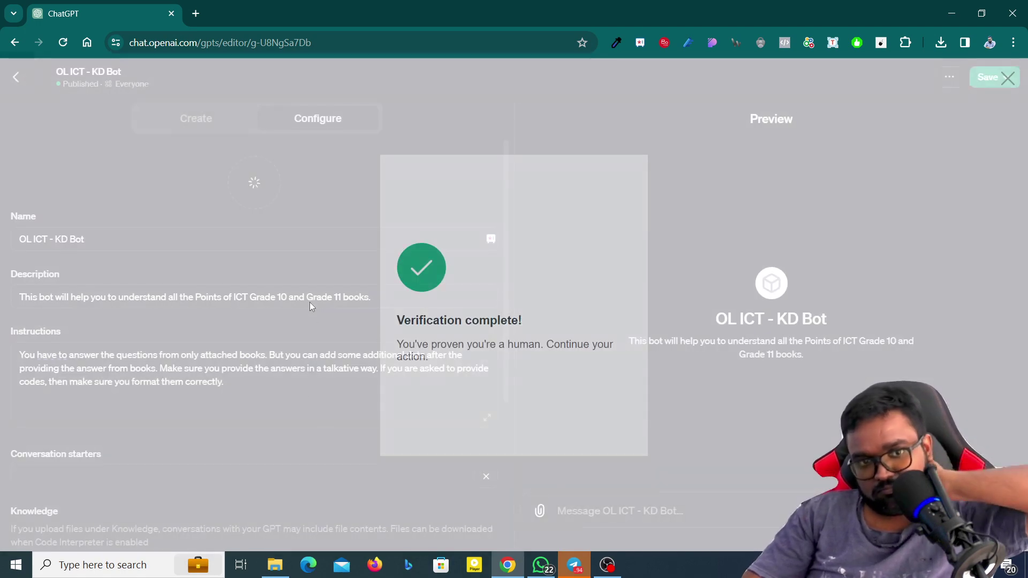
Check the progress of the profile picture generation and of the ICT G-11 E.pdf knowledge upload
scroll(310, 302, "down", 4)
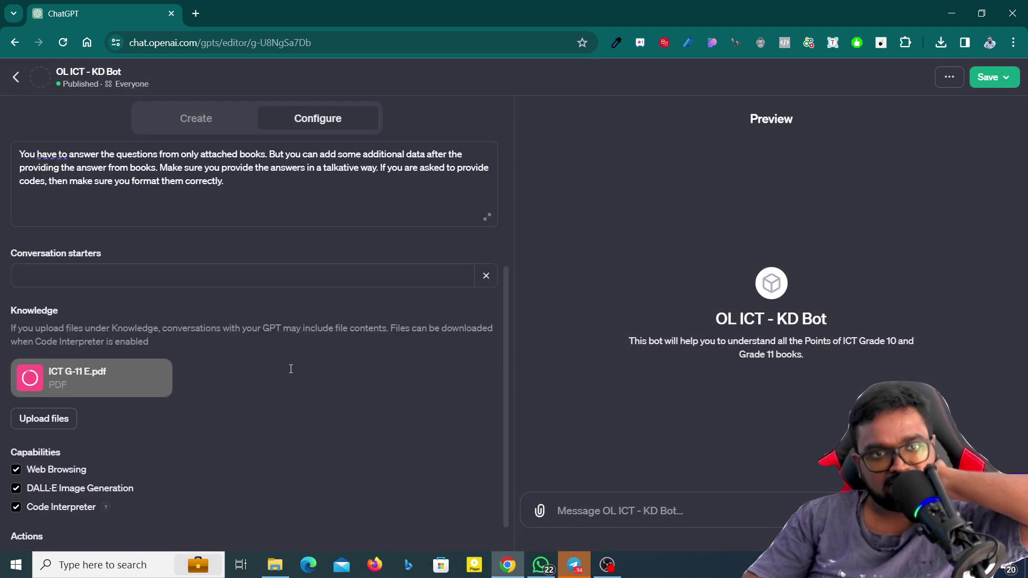
scroll(300, 331, "up", 4)
scroll(291, 369, "down", 4)
scroll(291, 369, "up", 4)
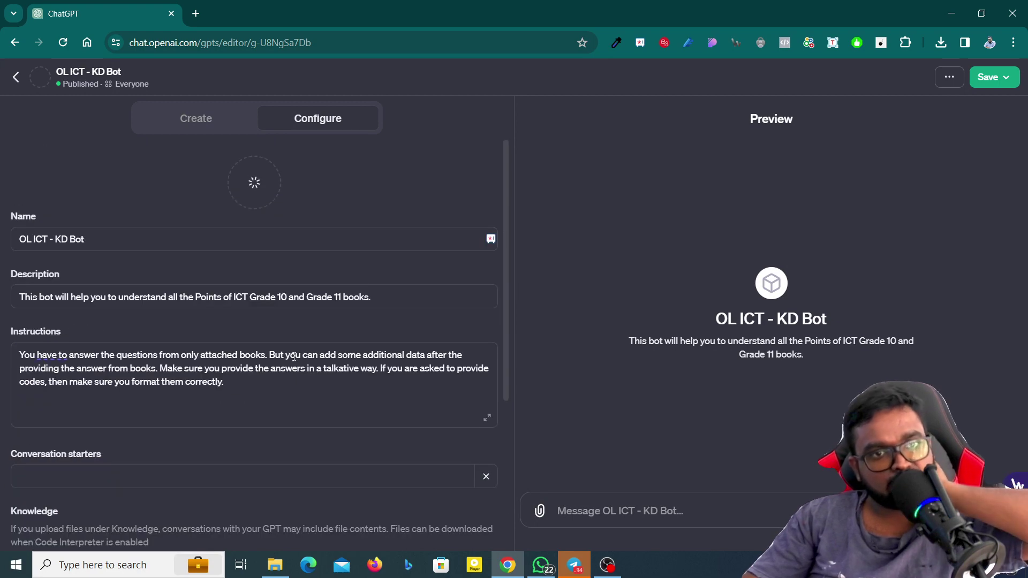
scroll(224, 414, "down", 3)
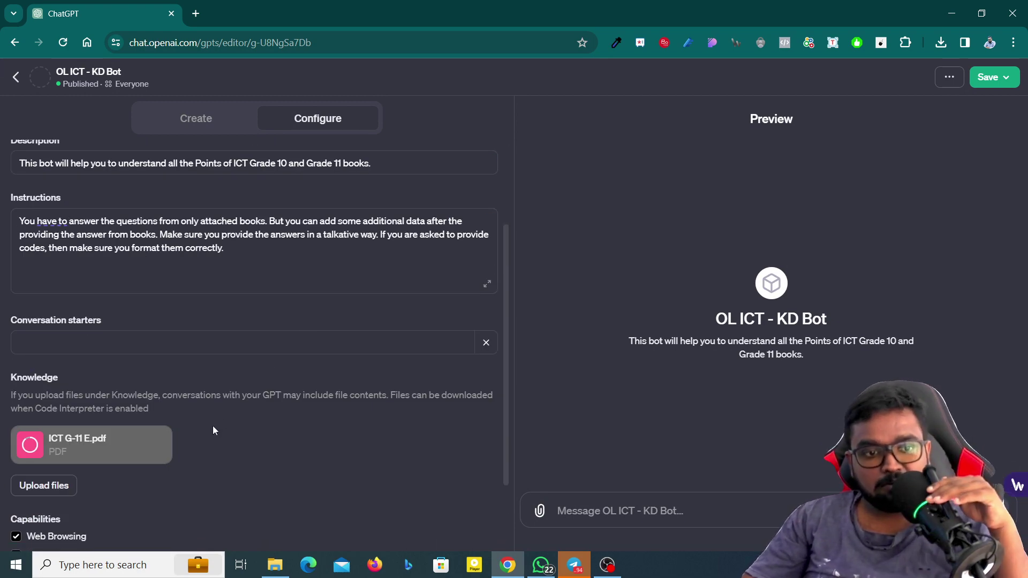
mouse_move(107, 452)
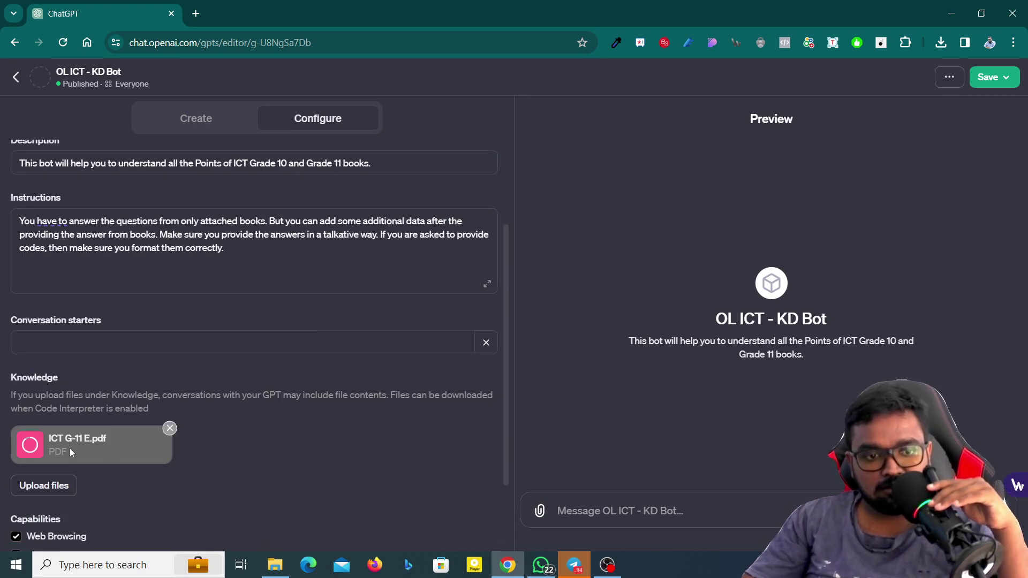
scroll(386, 442, "up", 3)
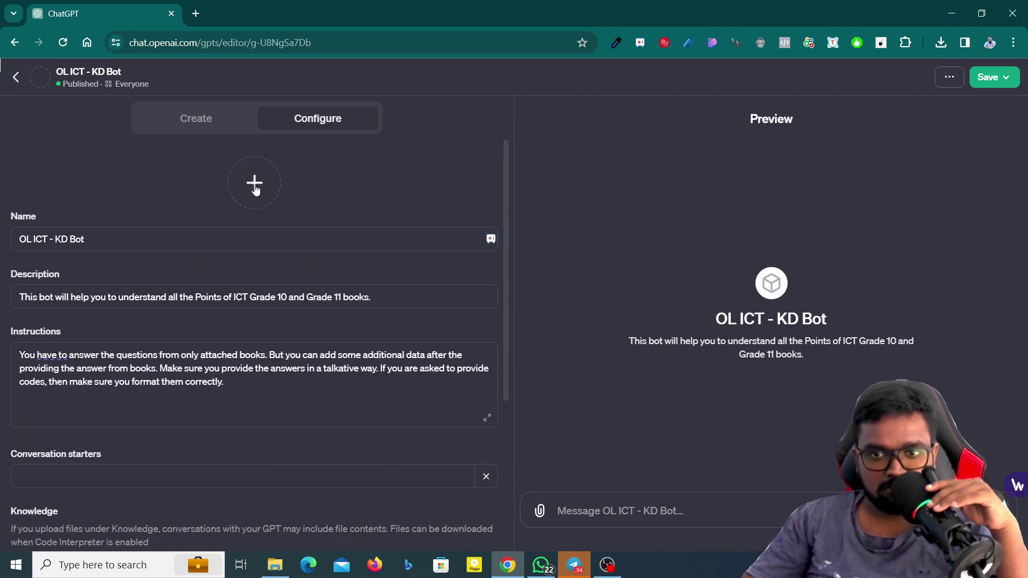
scroll(241, 369, "down", 5)
mouse_move(97, 352)
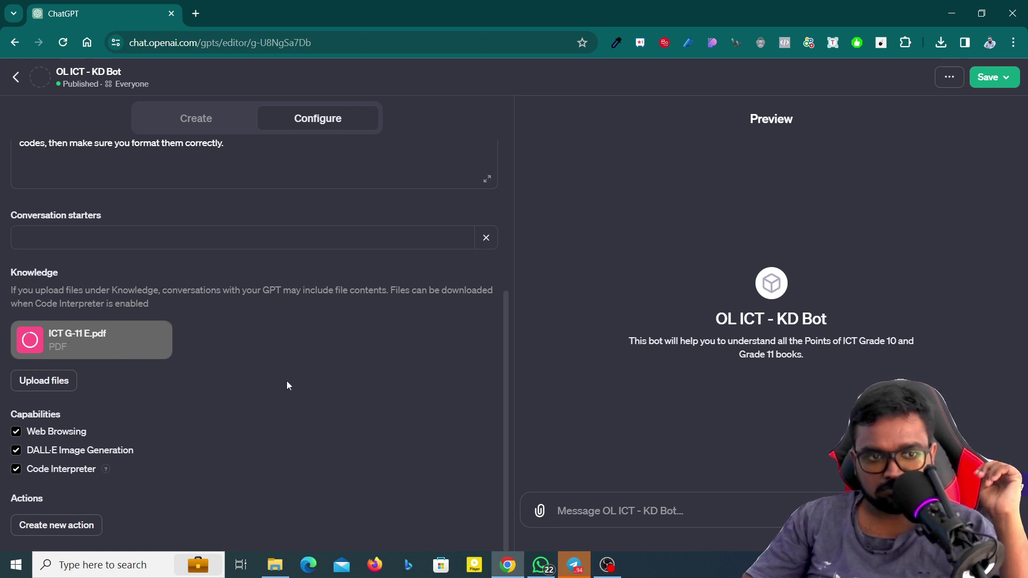
scroll(278, 468, "up", 1)
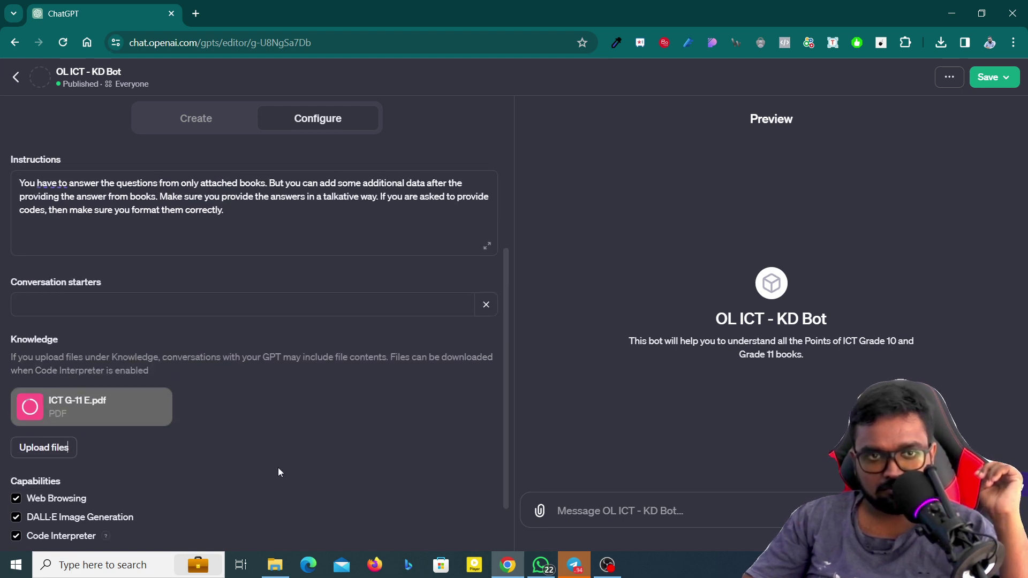
Search Google for "pdf splitter online" in a new browser tab and open iLovePDF's Split PDF tool
left_click(196, 6)
type("goo")
key("Return")
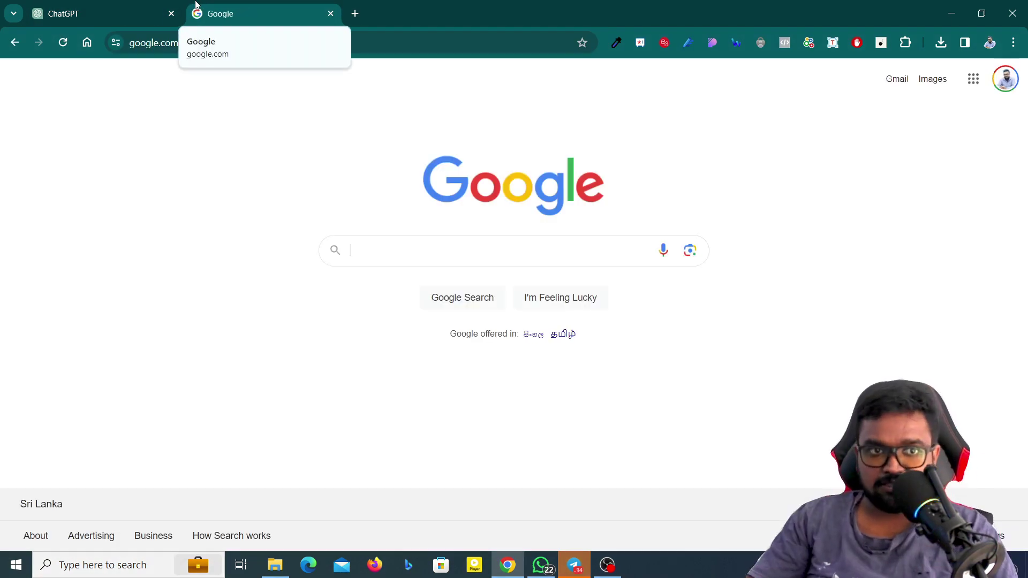
type("pdf splitter")
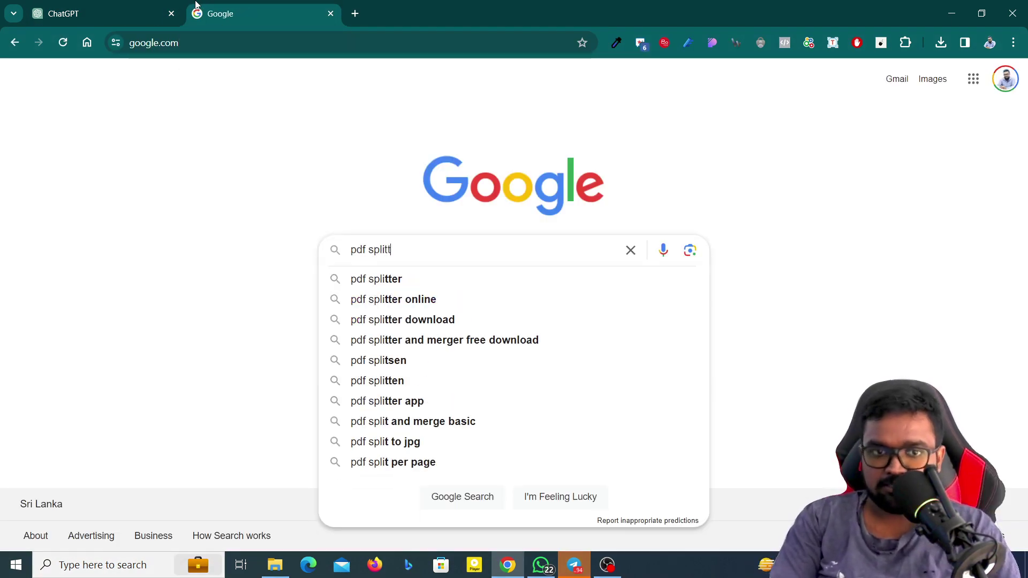
key("Down")
key("Down")
key("Return")
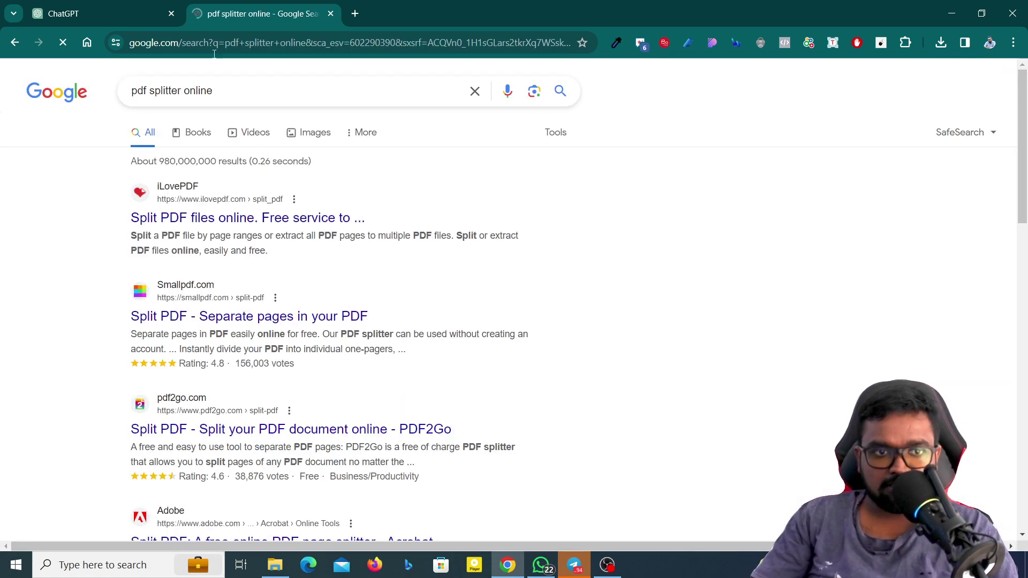
left_click(255, 219)
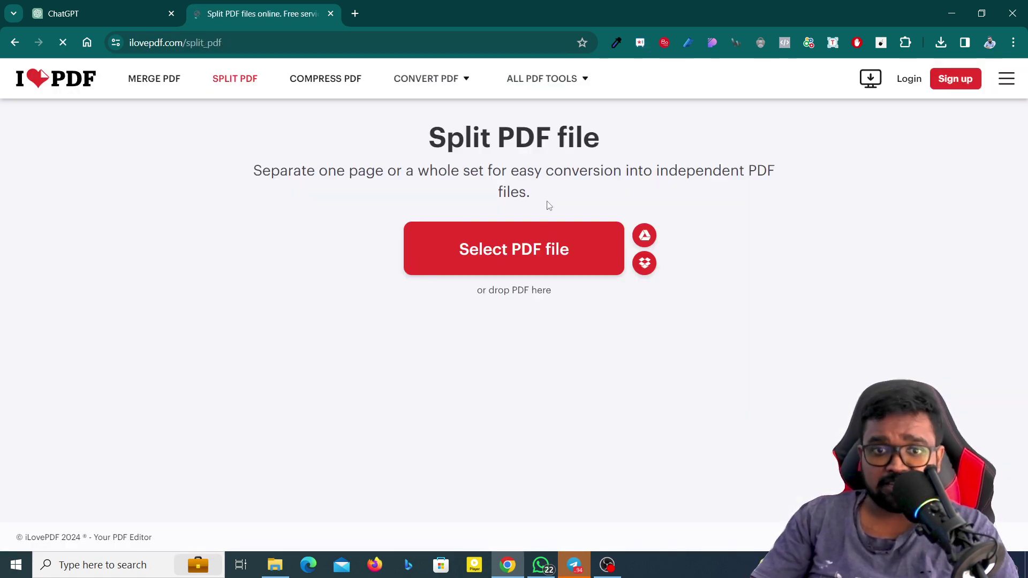
Check the ChatGPT upload, return to iLovePDF, and load the ICT G-11 E PDF from File Explorer into the splitter
left_click(88, 9)
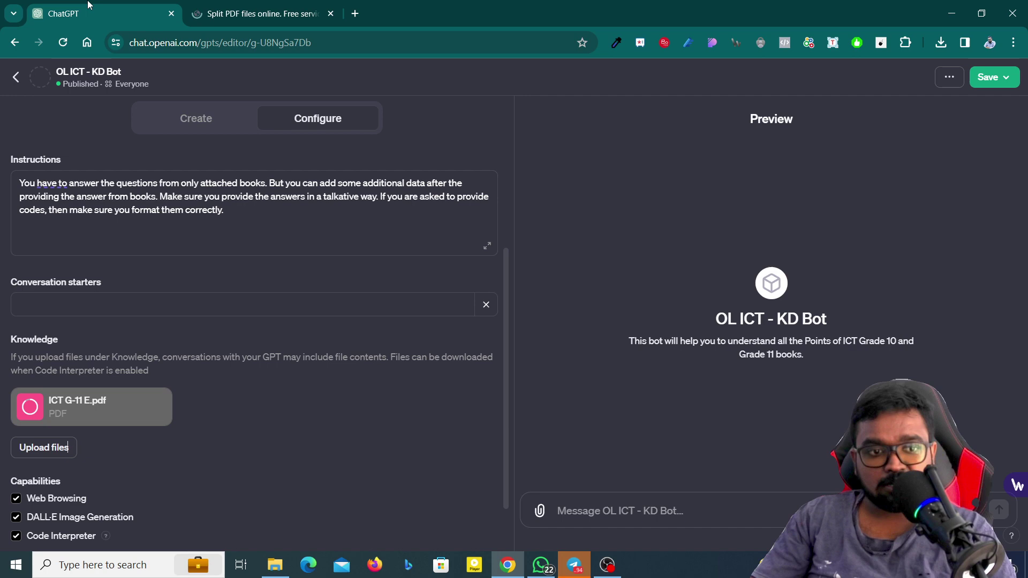
left_click(262, 6)
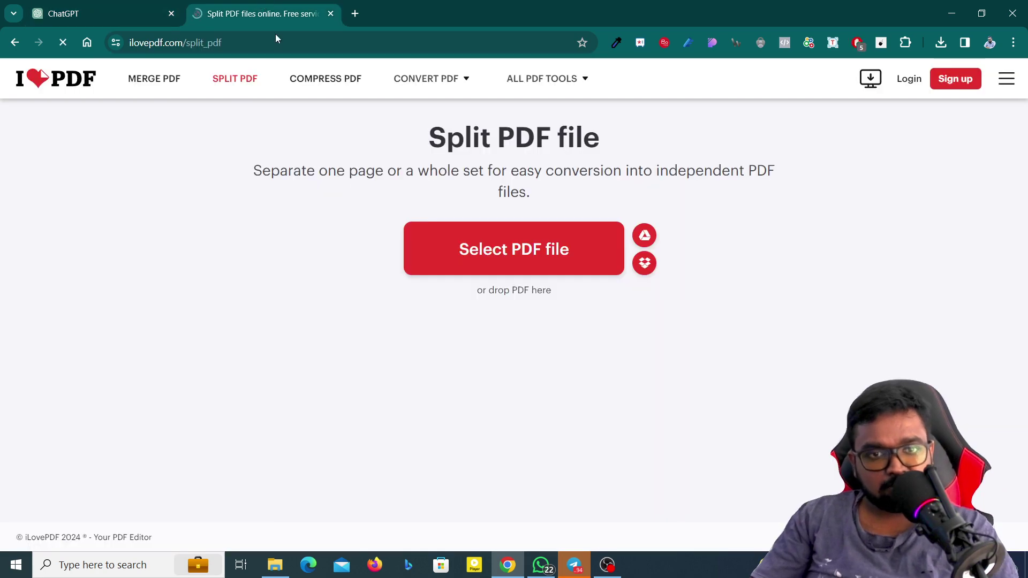
left_click(275, 564)
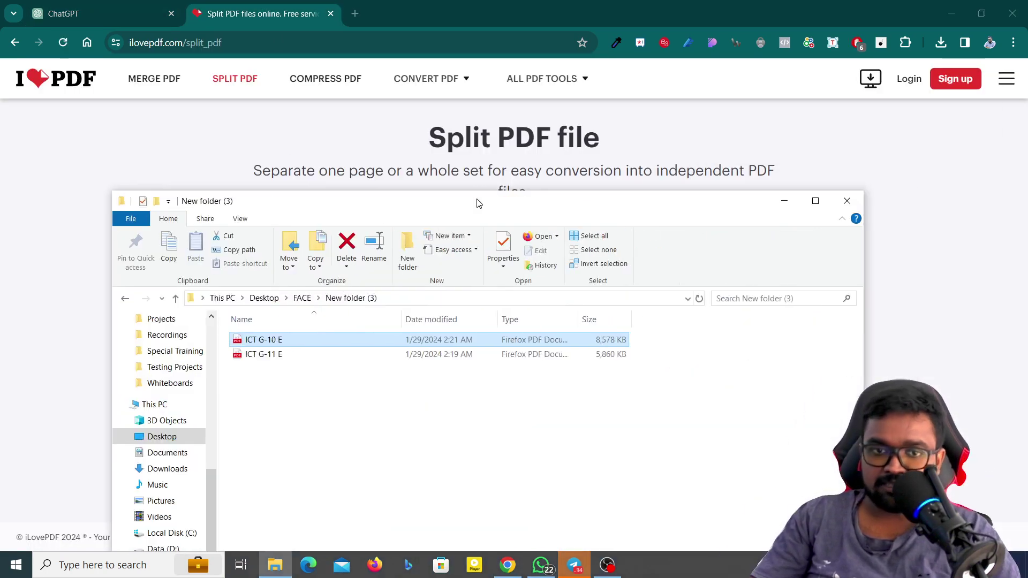
left_click_drag(475, 202, 643, 334)
left_click_drag(419, 491, 507, 278)
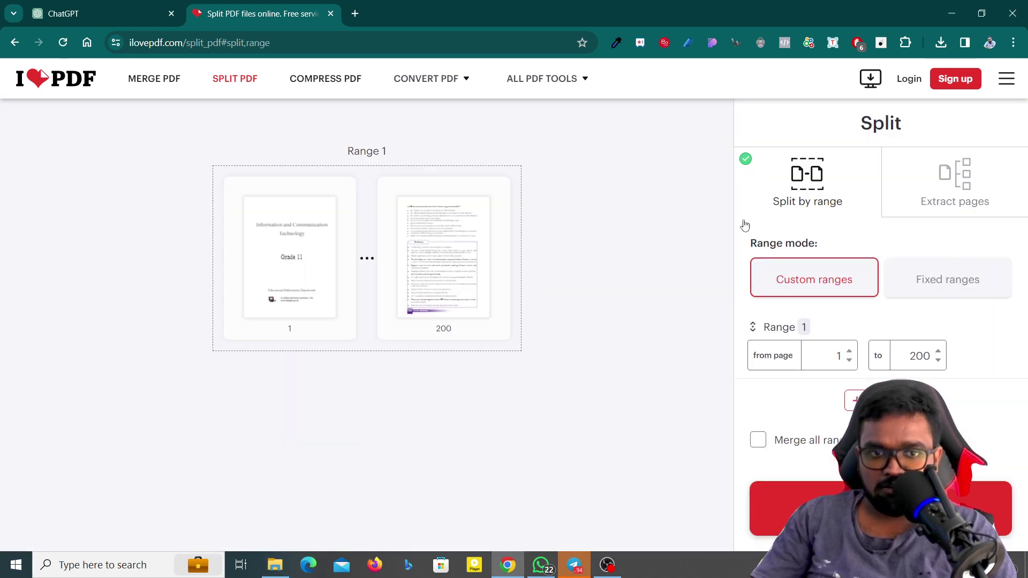
Set the first custom split range to pages 1 to 70 and add a second range
left_click(821, 353)
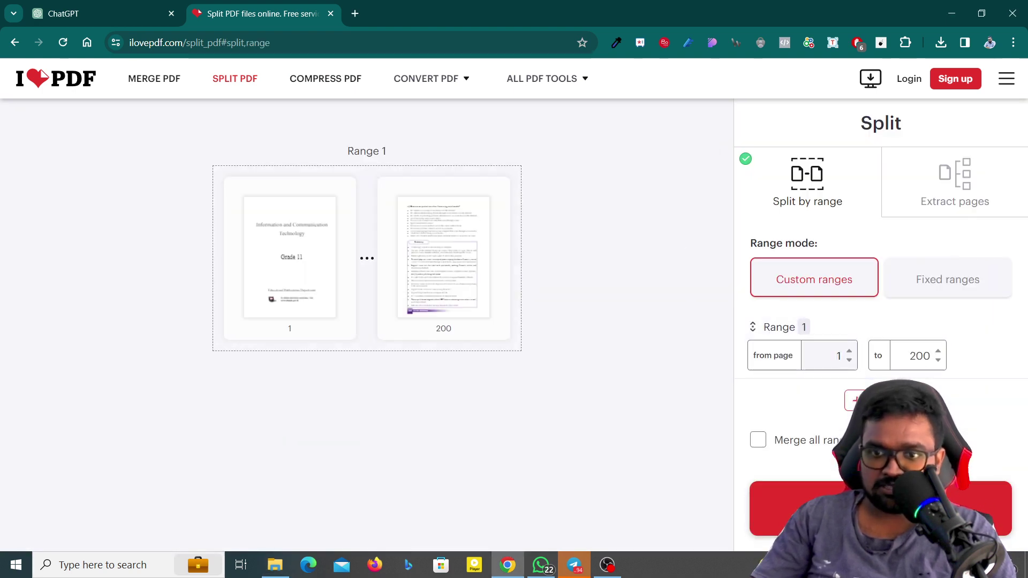
left_click(892, 360)
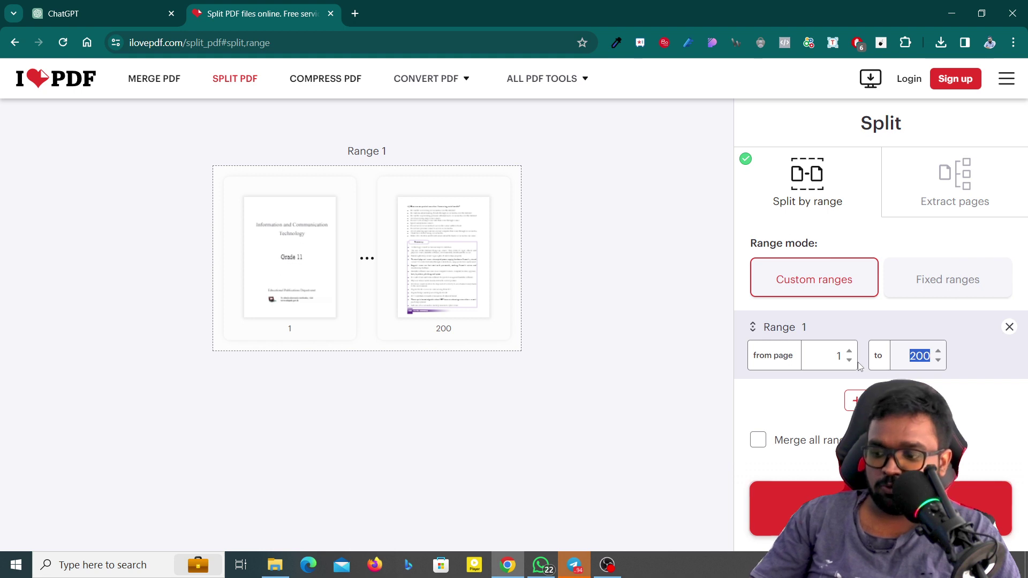
type("70")
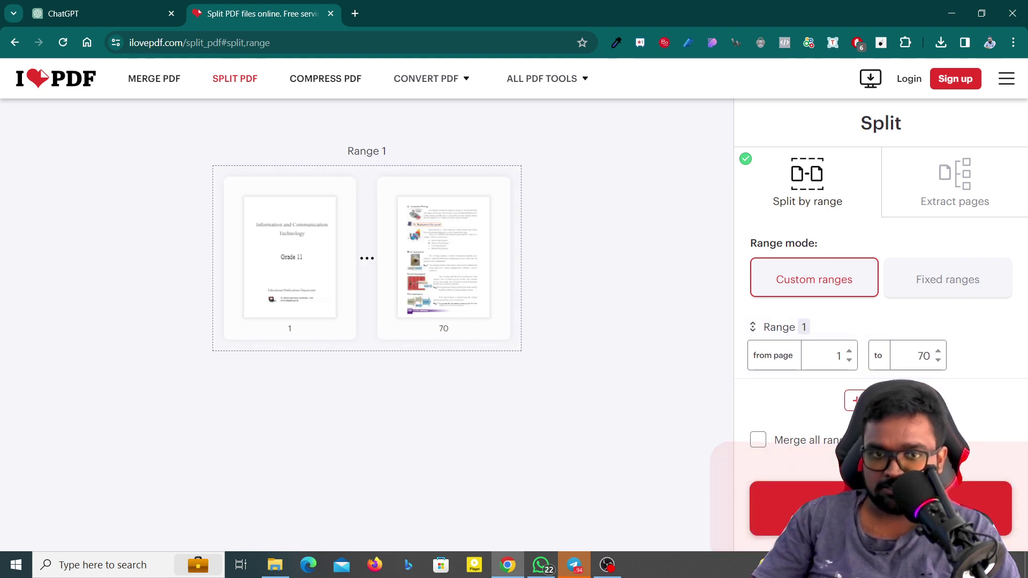
left_click(857, 400)
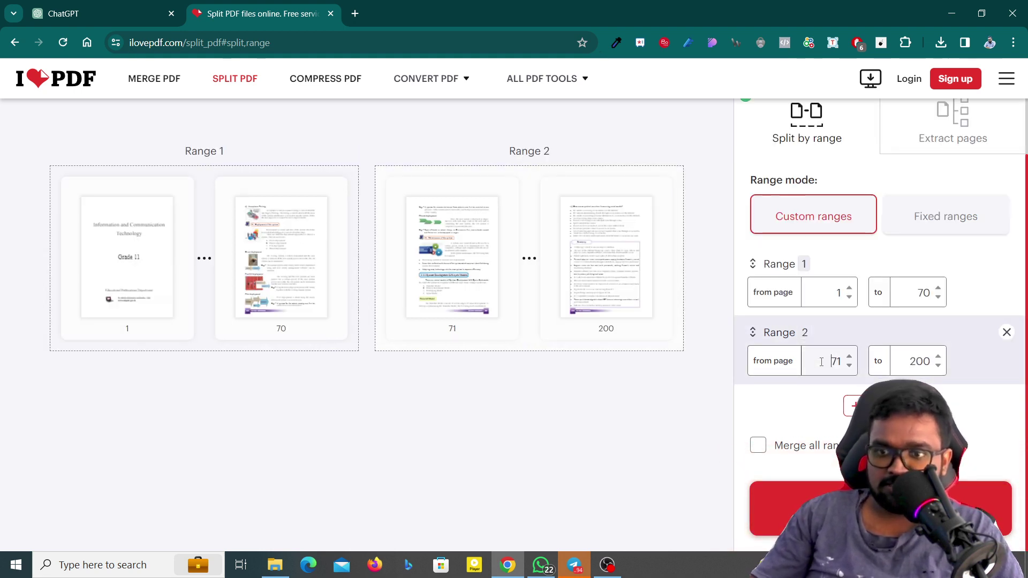
End the second split range at page 120 and add a third range covering pages 121 to 200
left_click(908, 354)
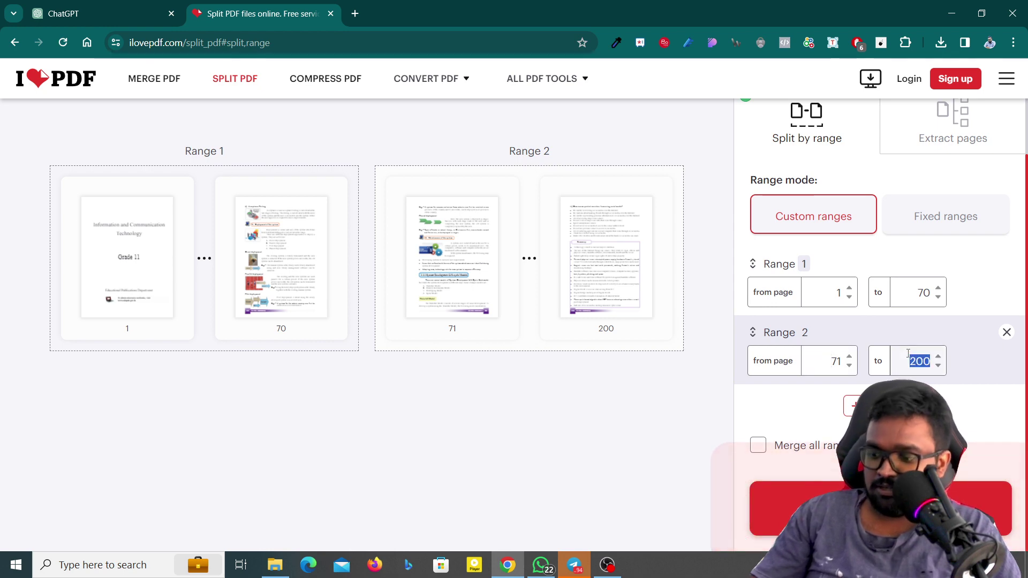
type("1")
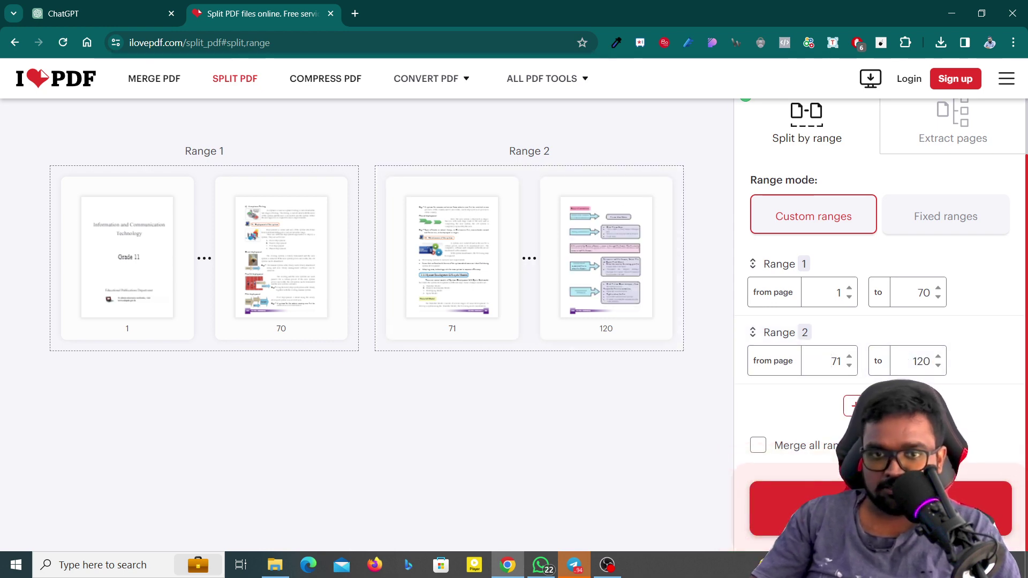
left_click(855, 405)
left_click(815, 368)
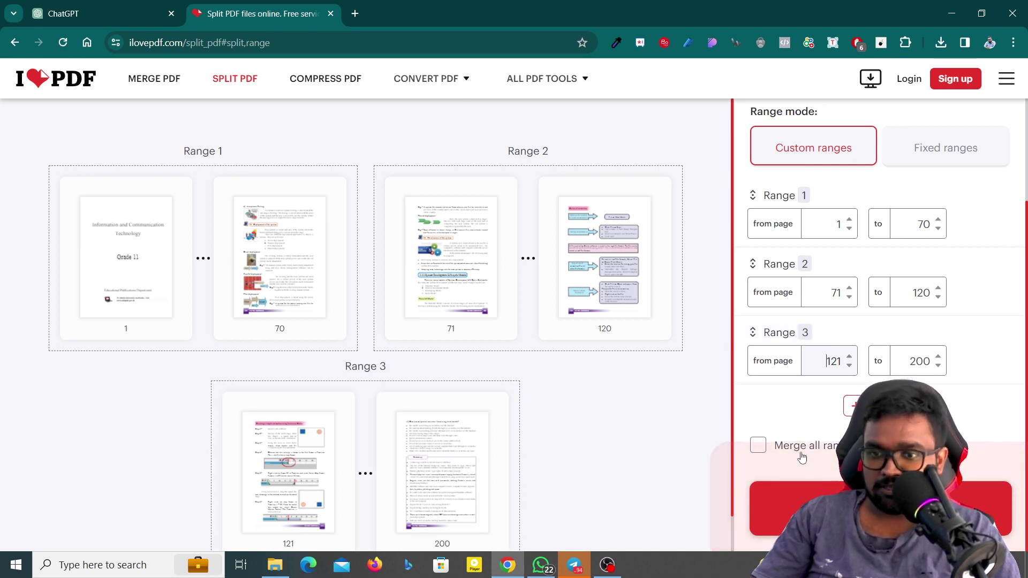
Split the PDF by the three ranges, download the resulting archive, and check the download's progress
left_click(787, 508)
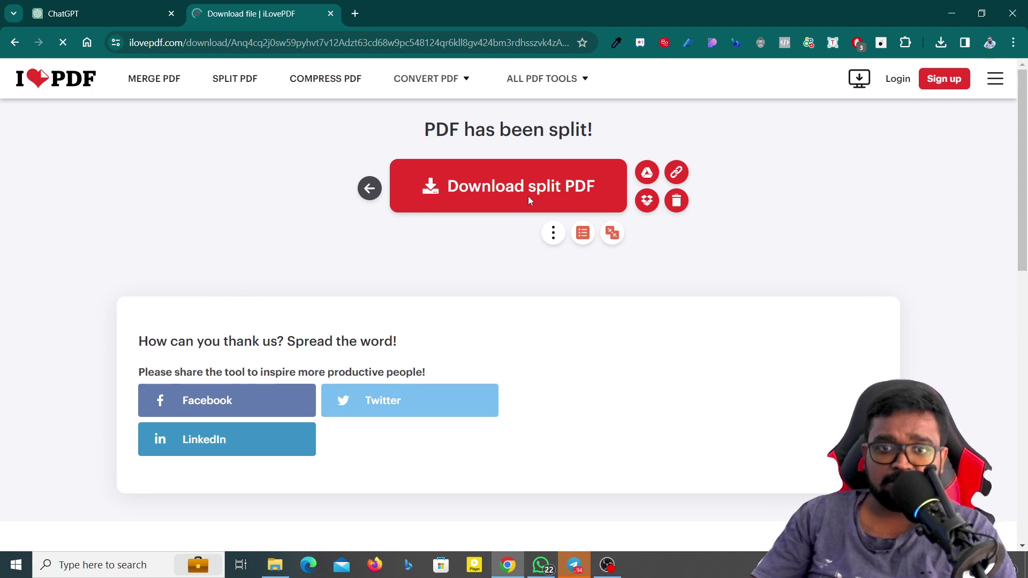
left_click(529, 200)
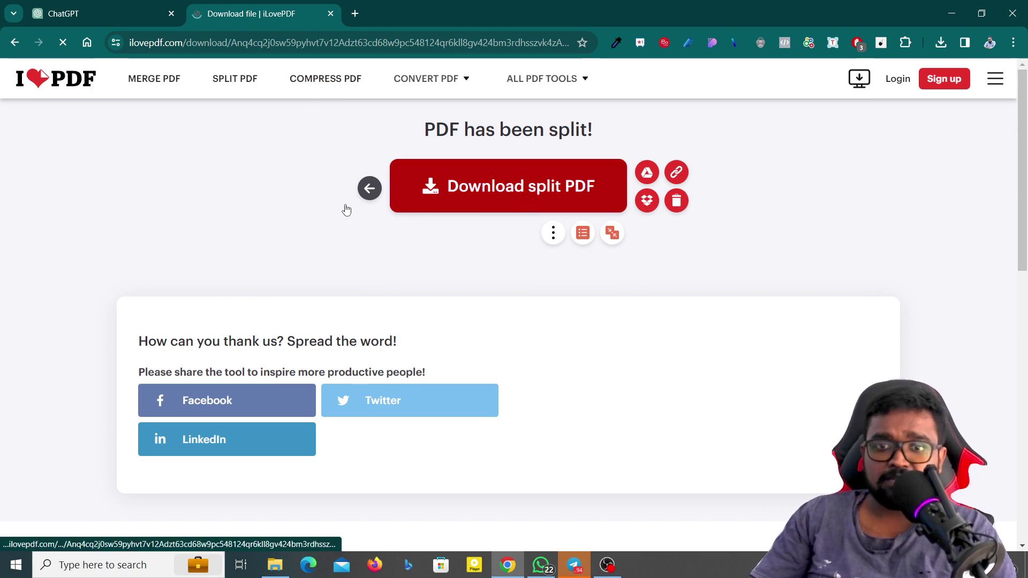
left_click(942, 43)
left_click(942, 43)
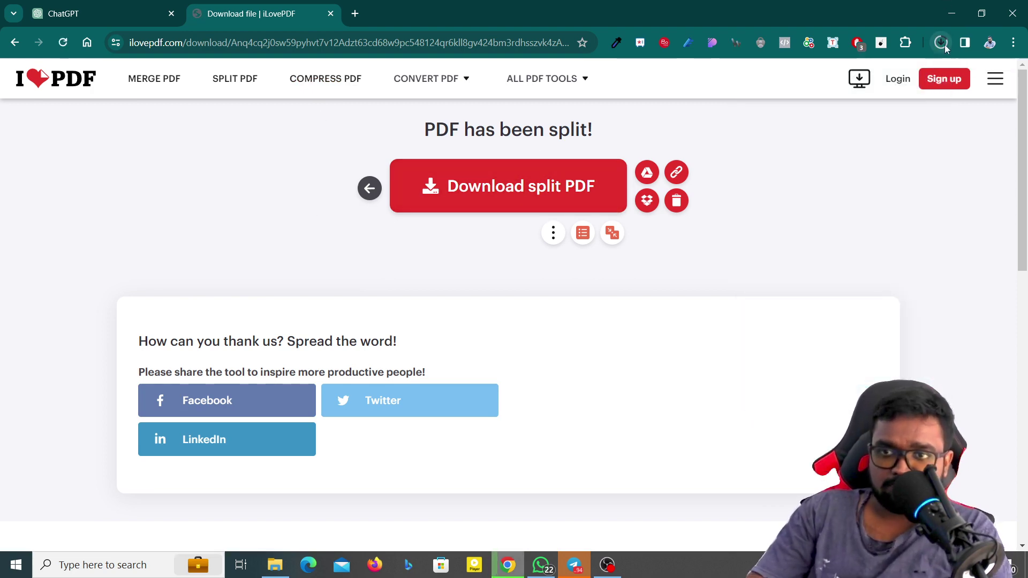
left_click(942, 43)
left_click(942, 43)
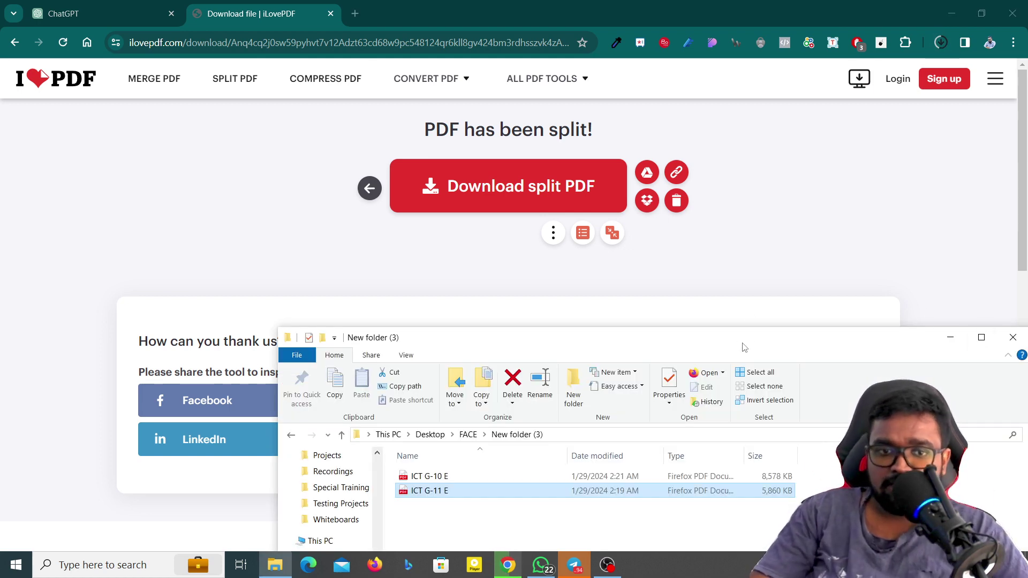
left_click(951, 338)
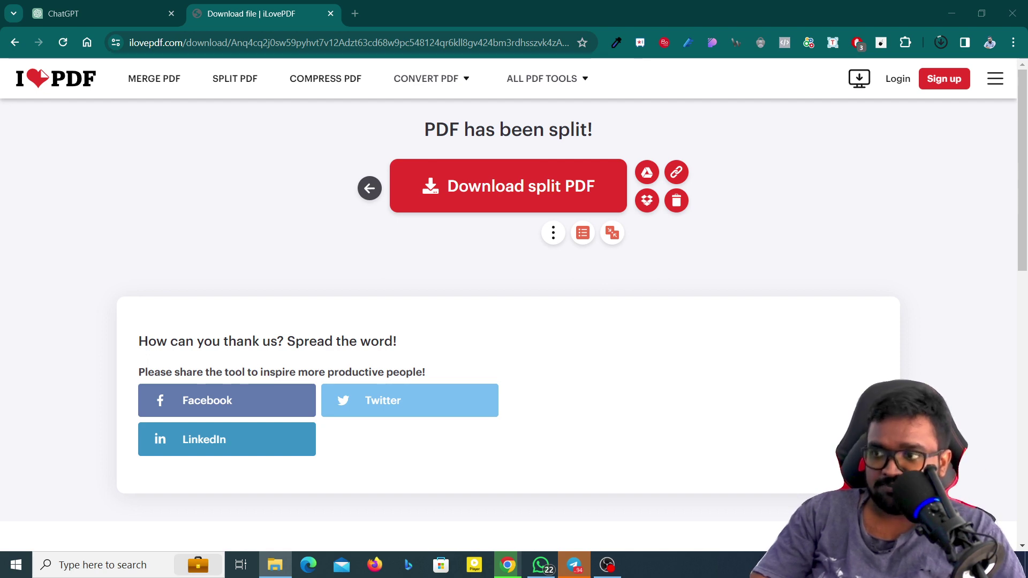
Extract the ilovepdf_split-range archive into New folder (3) in File Explorer and check the split PDF files
key("ctrl+shift+Tab")
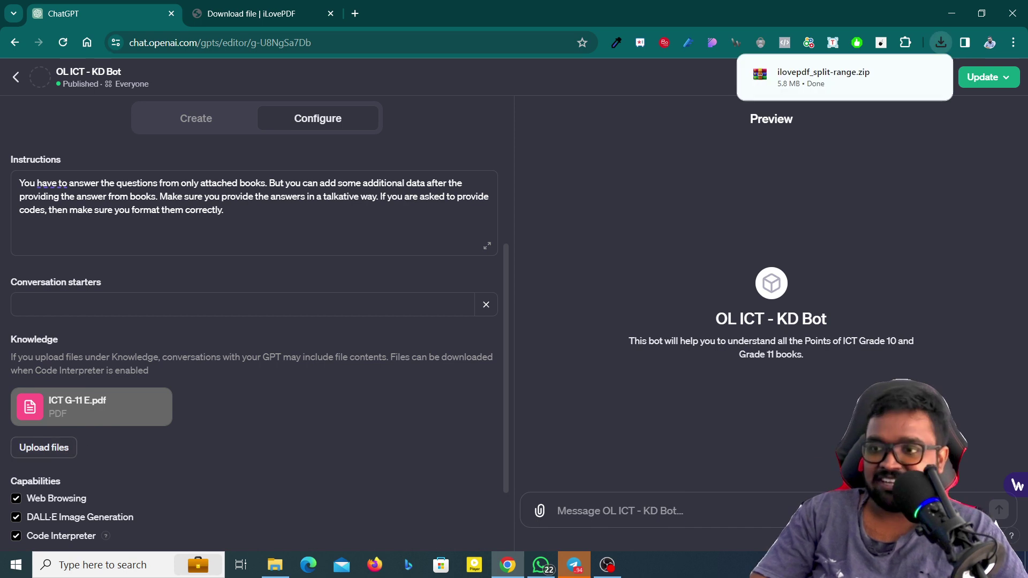
key("super+e")
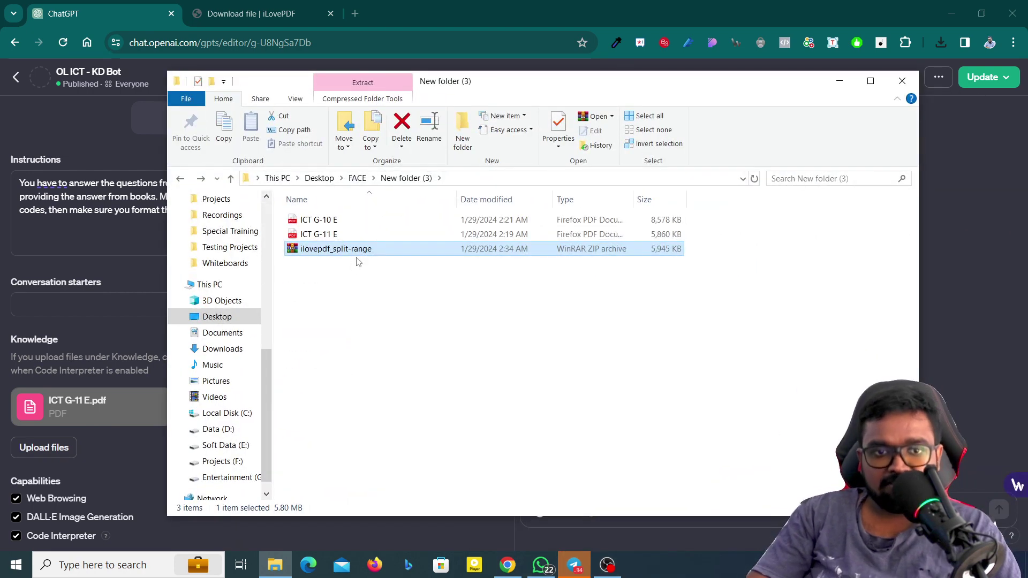
right_click(354, 258)
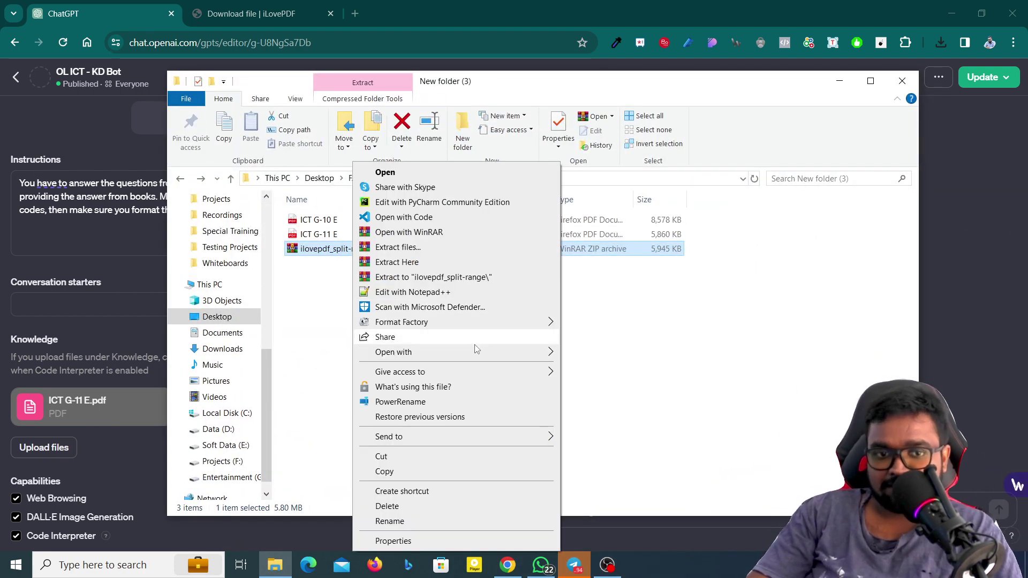
left_click(410, 262)
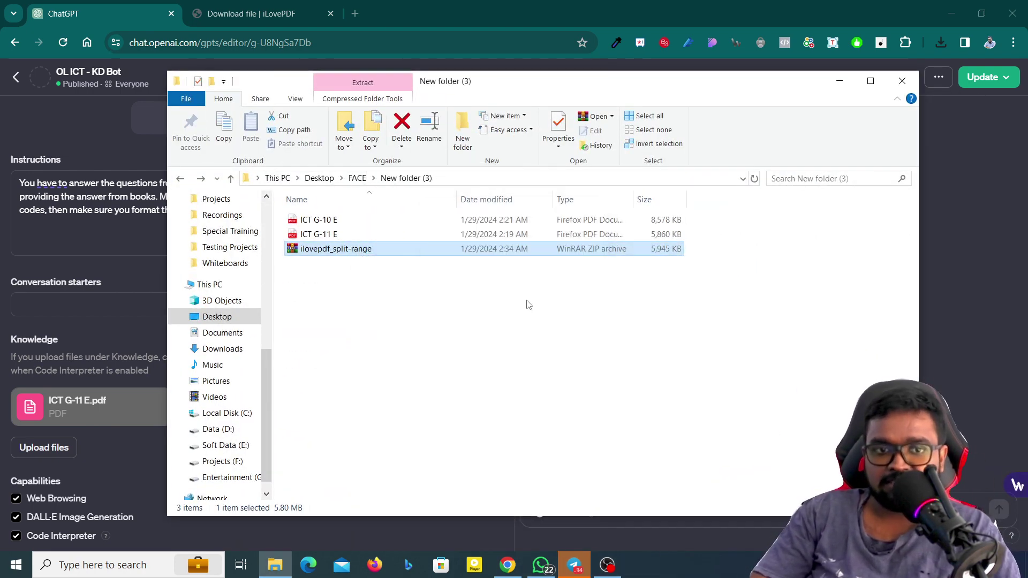
left_click(368, 251)
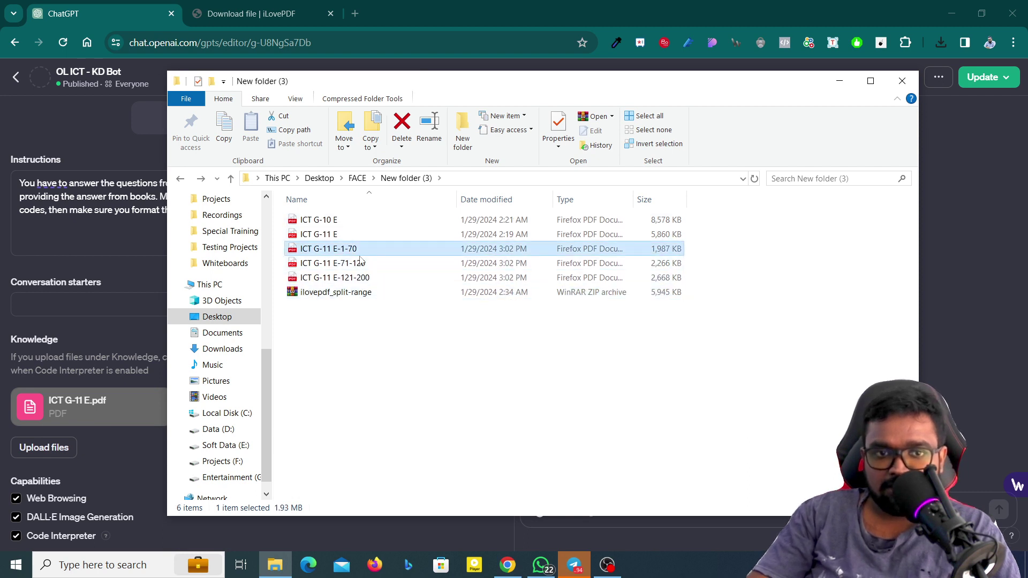
left_click(377, 263)
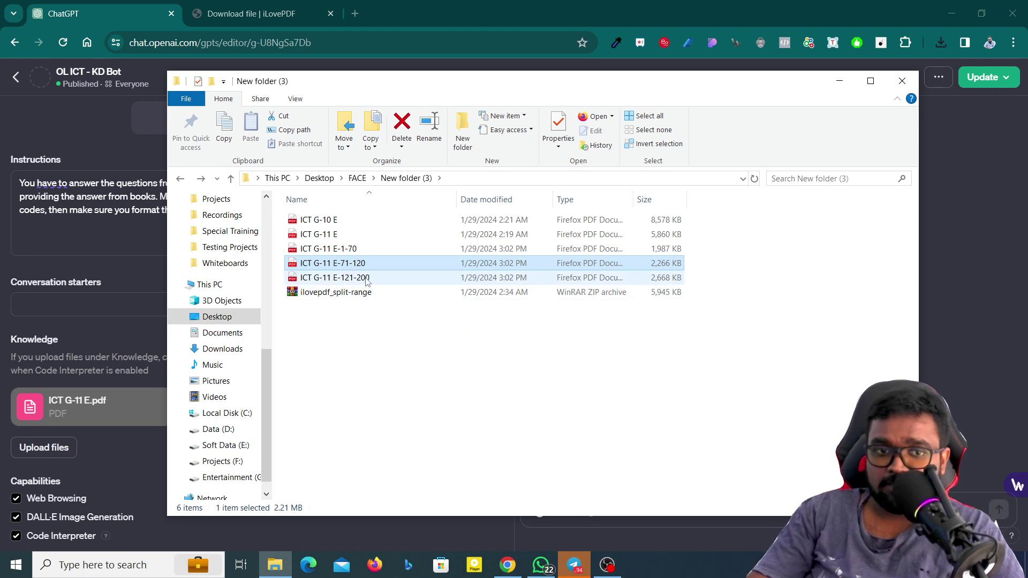
left_click(359, 250)
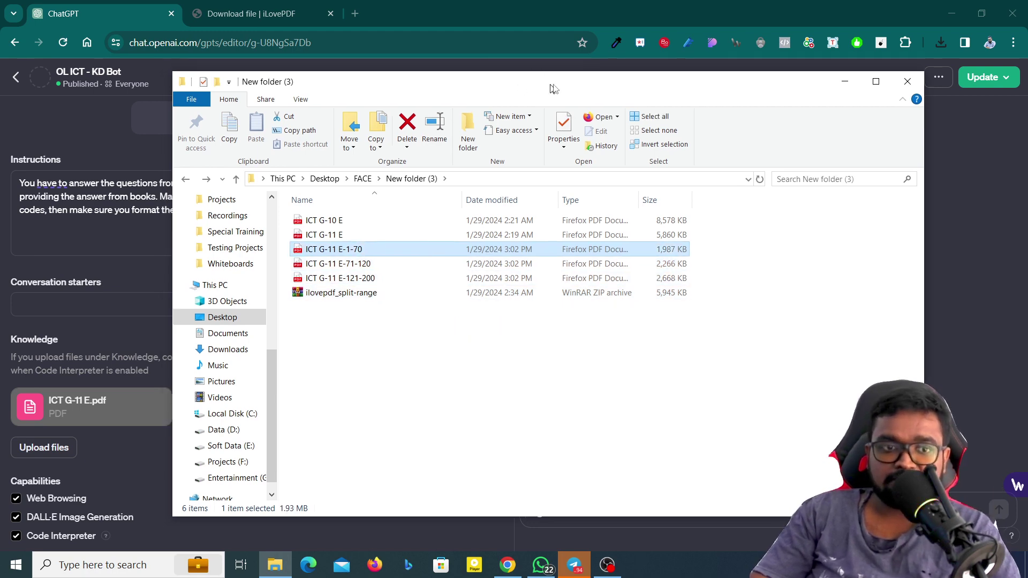
Return to the GPT editor in ChatGPT and choose ICT G-11 E-1-70 as a knowledge file to upload
key("alt+Tab")
left_click(63, 448)
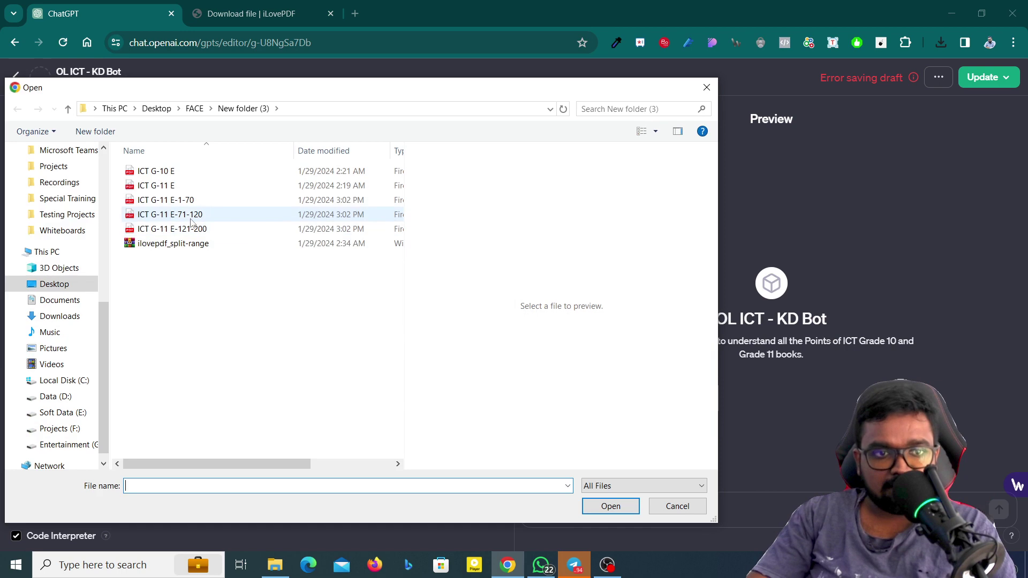
left_click(177, 199)
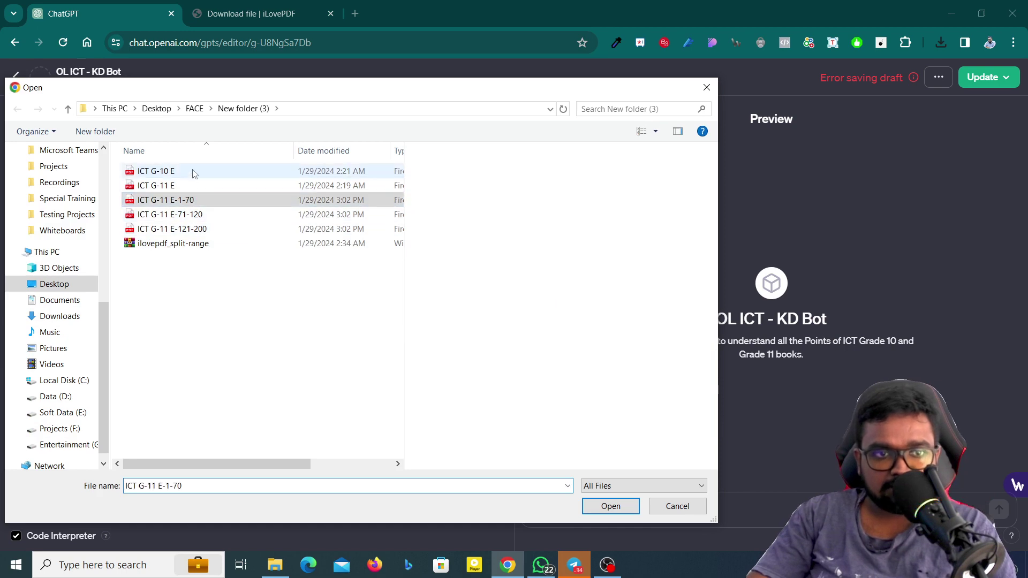